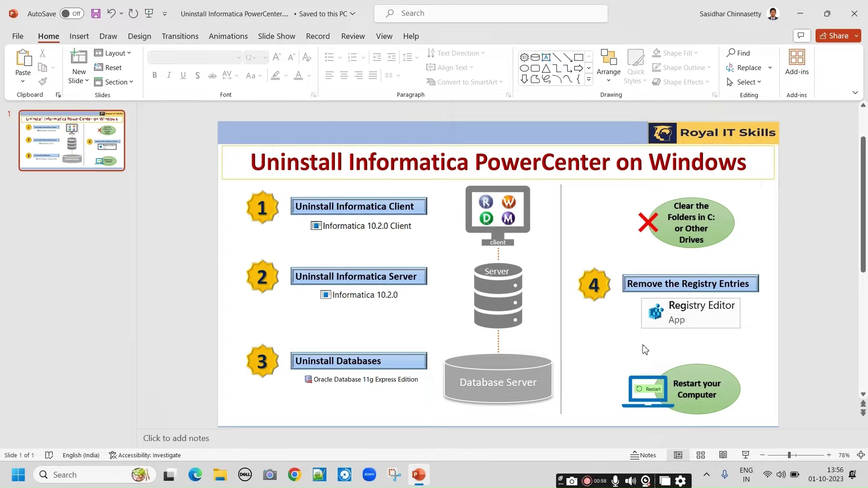
Open the Control Panel page for uninstalling or changing installed programs.
left_click(19, 475)
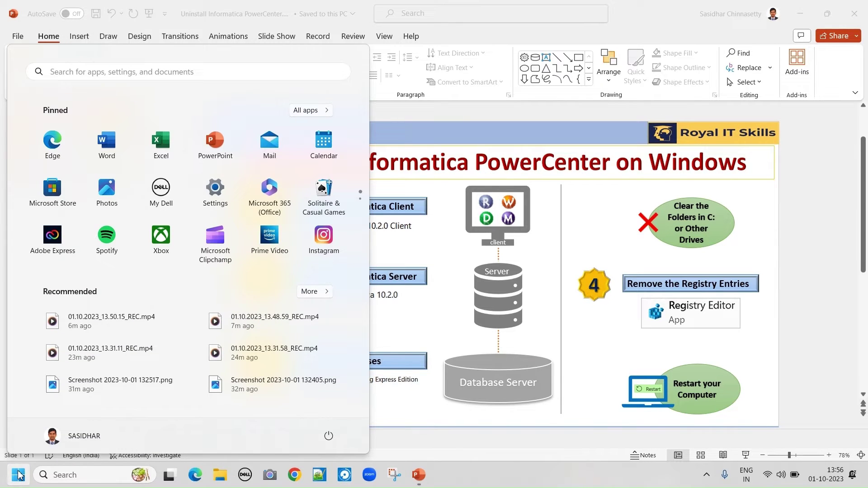
type("control")
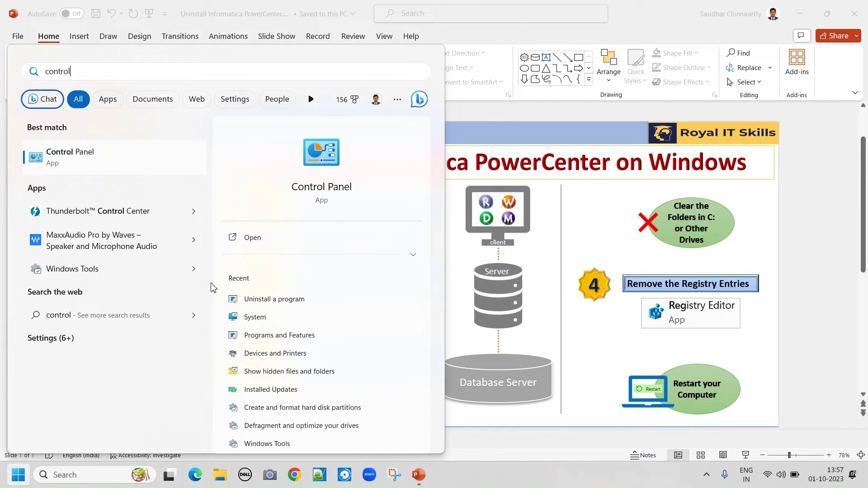
left_click(248, 246)
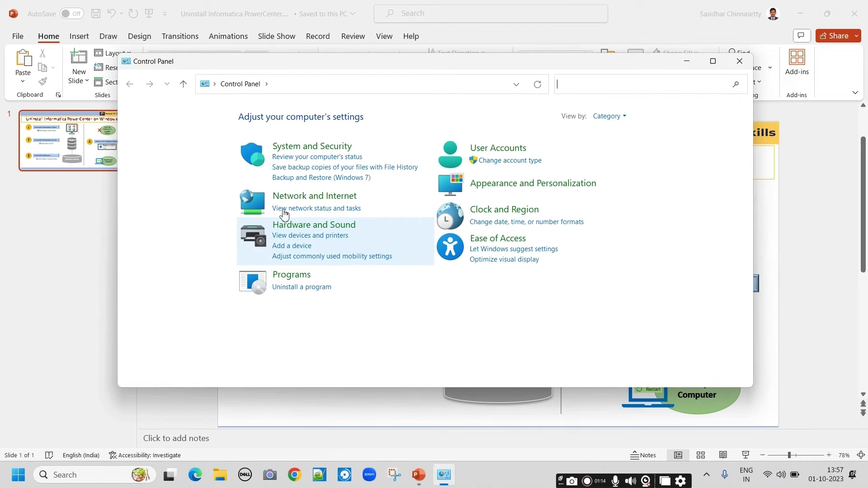
left_click(306, 288)
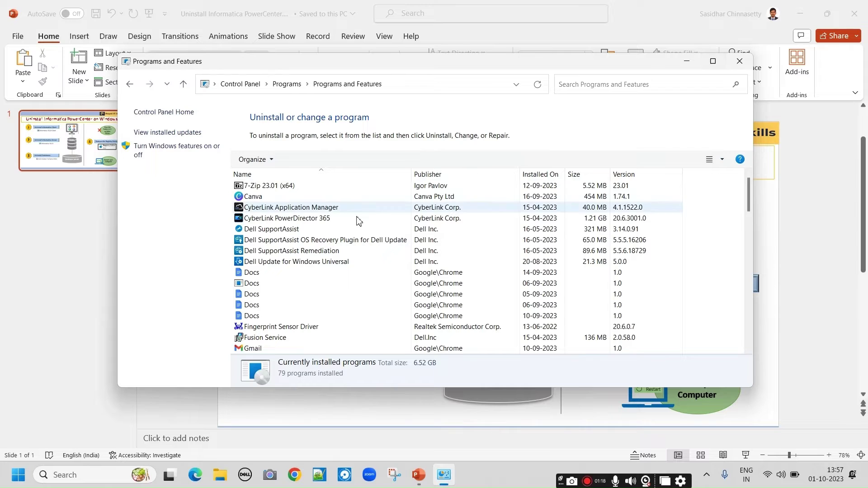
Find Informatica 10.2.0 Client among the installed programs and launch its uninstaller.
scroll(285, 266, "down", 2)
scroll(286, 263, "down", 1)
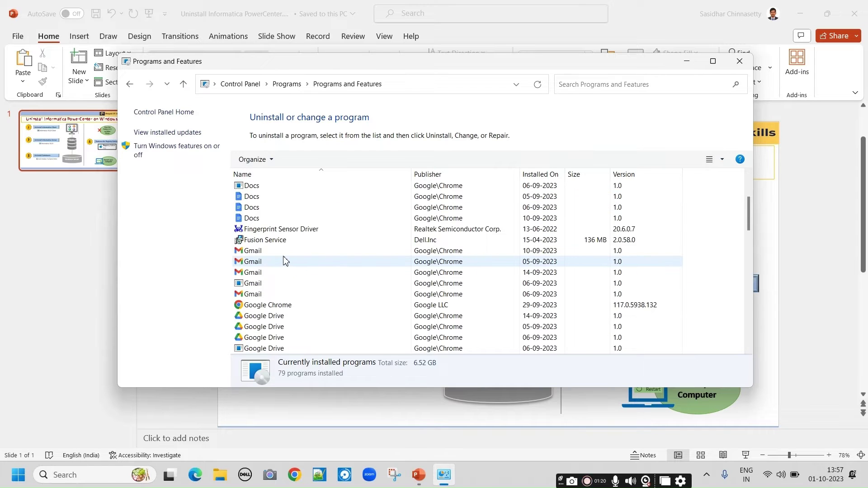
scroll(286, 260, "up", 3)
scroll(282, 262, "down", 10)
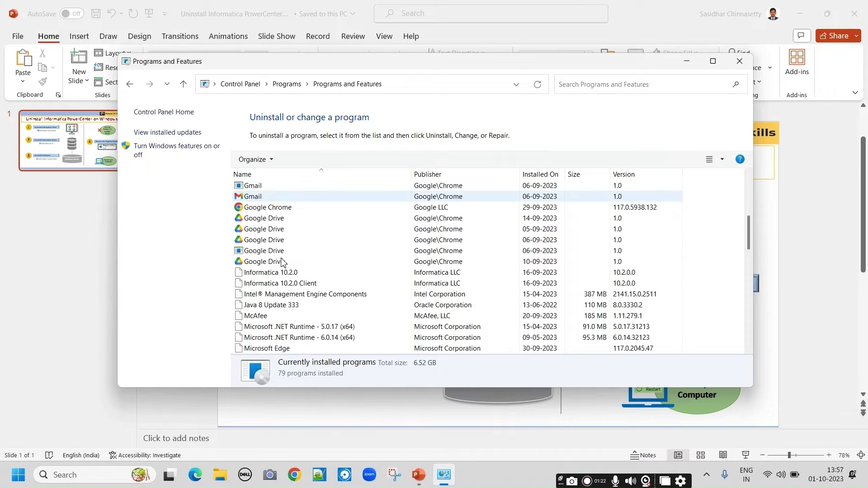
scroll(280, 267, "up", 3)
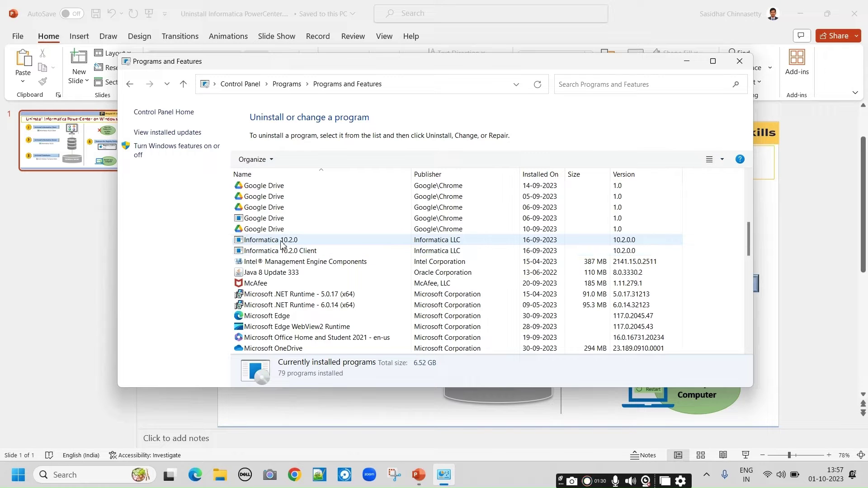
left_click(308, 256)
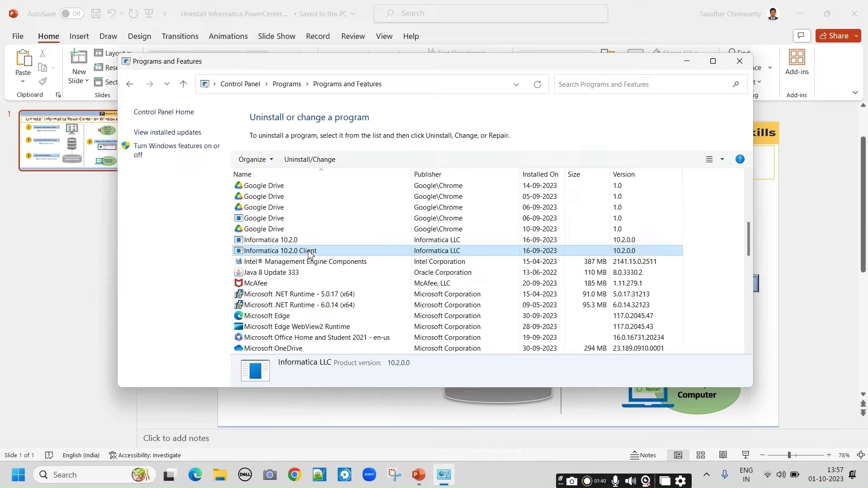
right_click(310, 254)
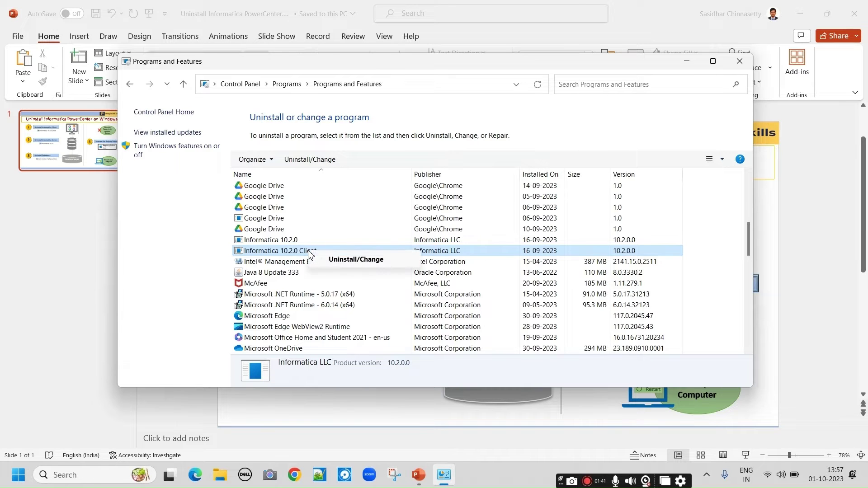
left_click(356, 260)
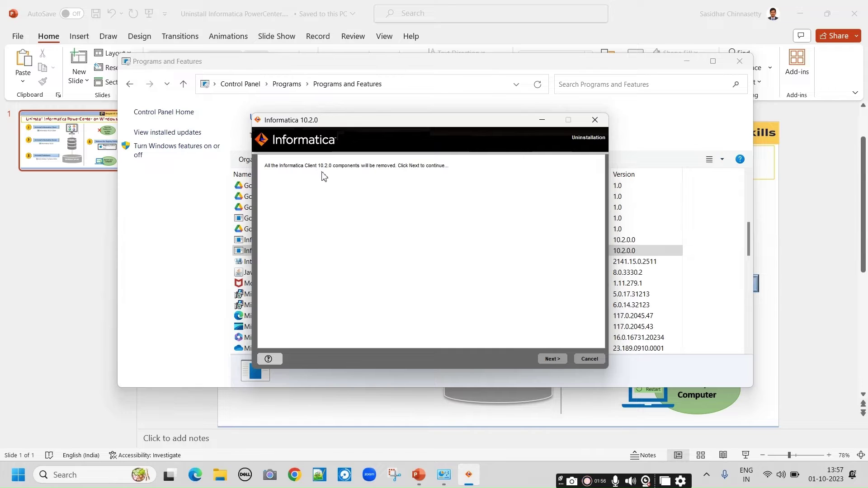
Uninstall all Informatica Application Clients, including PowerCenter Client, and close the uninstaller once it finishes.
left_click(554, 359)
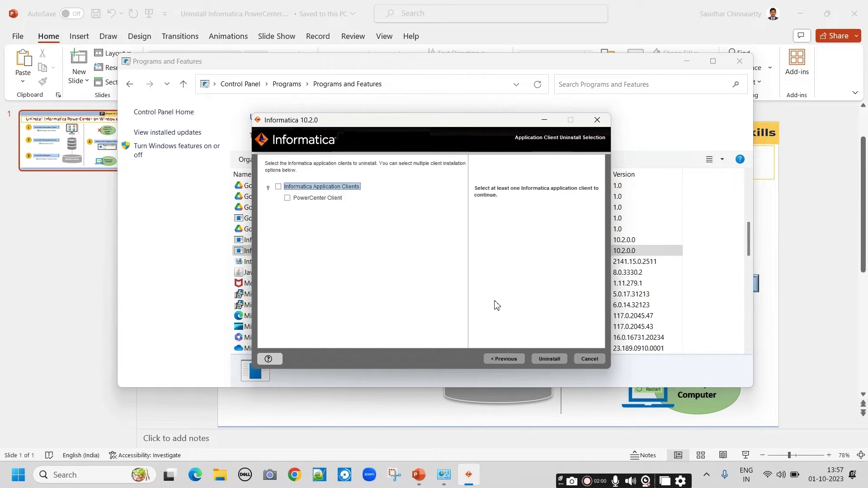
left_click(278, 187)
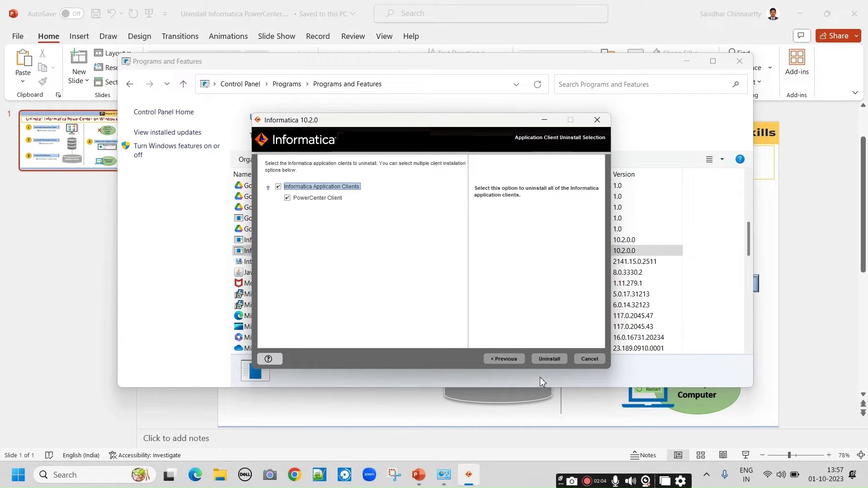
left_click(548, 359)
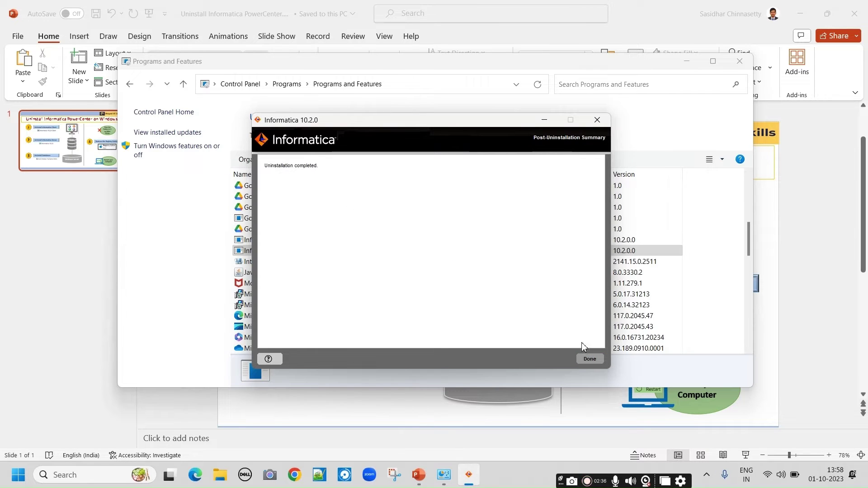
left_click(589, 359)
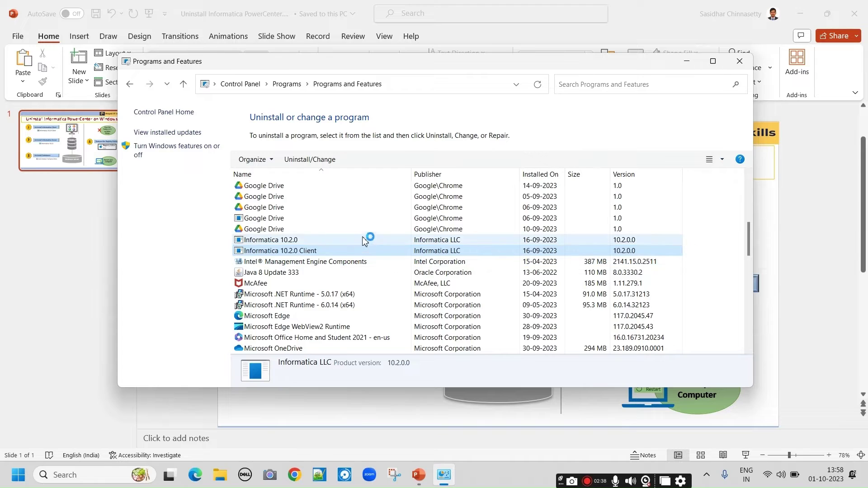
Refresh the installed programs list and look through it for the remaining Informatica entries.
right_click(705, 229)
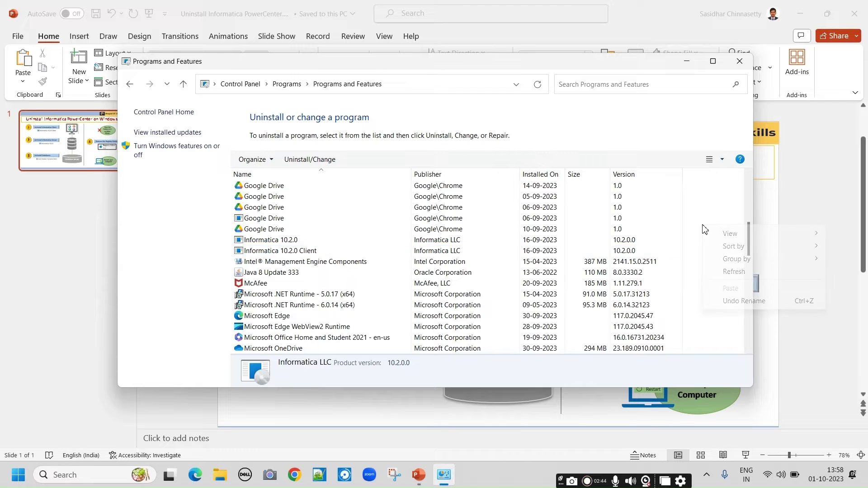
left_click(737, 272)
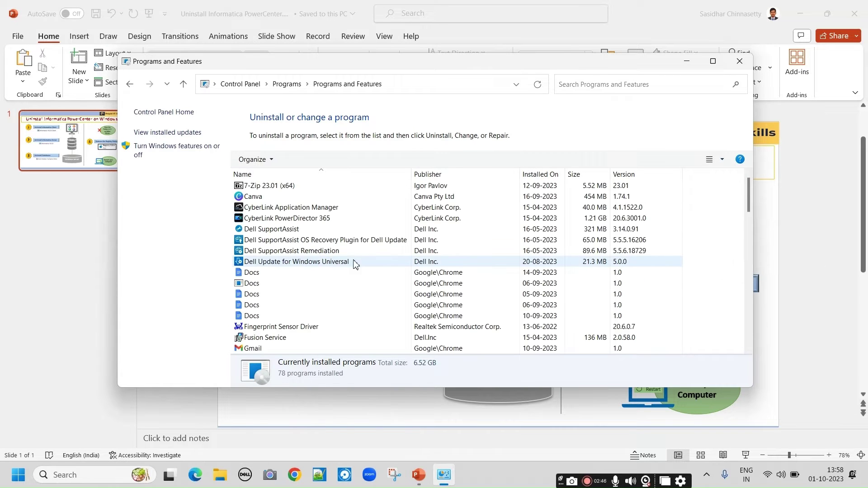
scroll(316, 266, "down", 8)
scroll(289, 268, "down", 12)
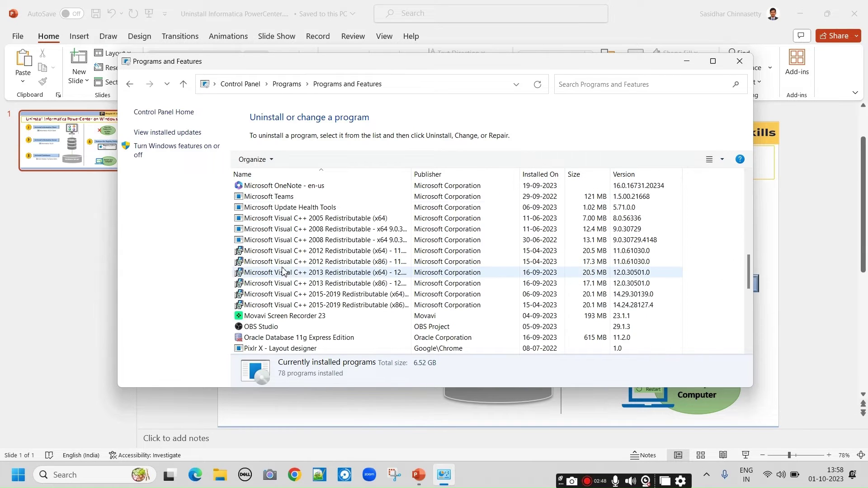
scroll(279, 268, "up", 13)
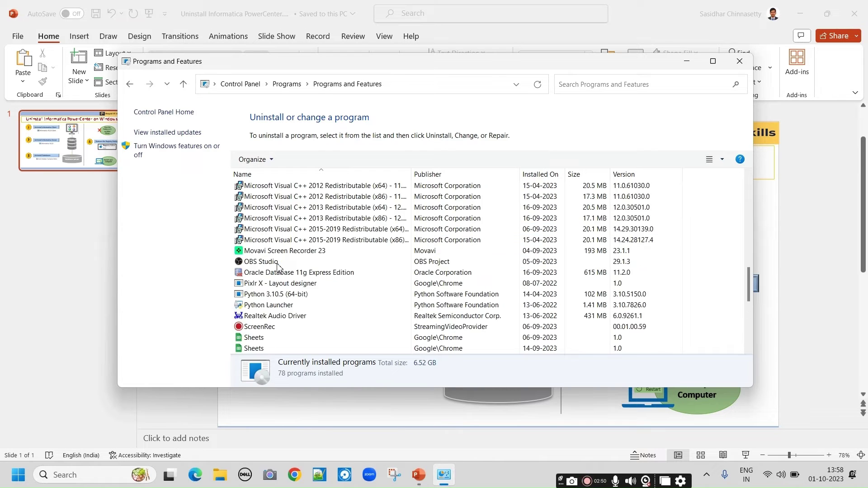
Uninstall the Informatica 10.2.0 server components and close the uninstaller once it finishes.
left_click(277, 207)
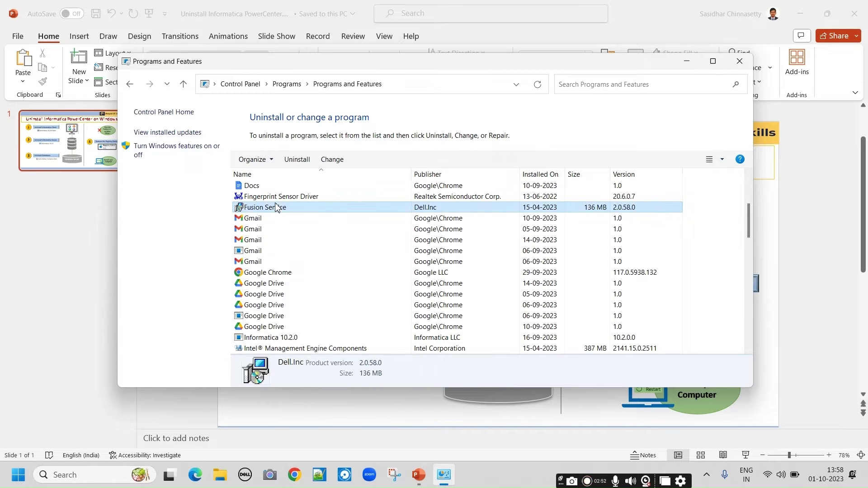
key("i")
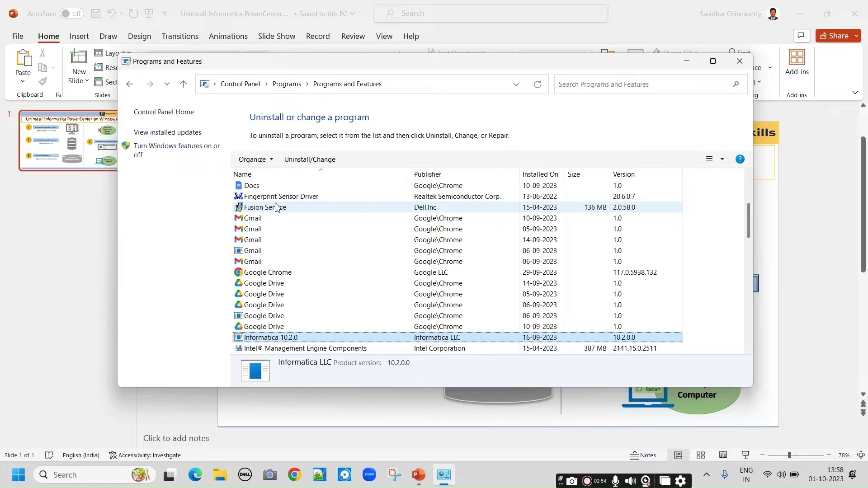
scroll(277, 207, "down", 2)
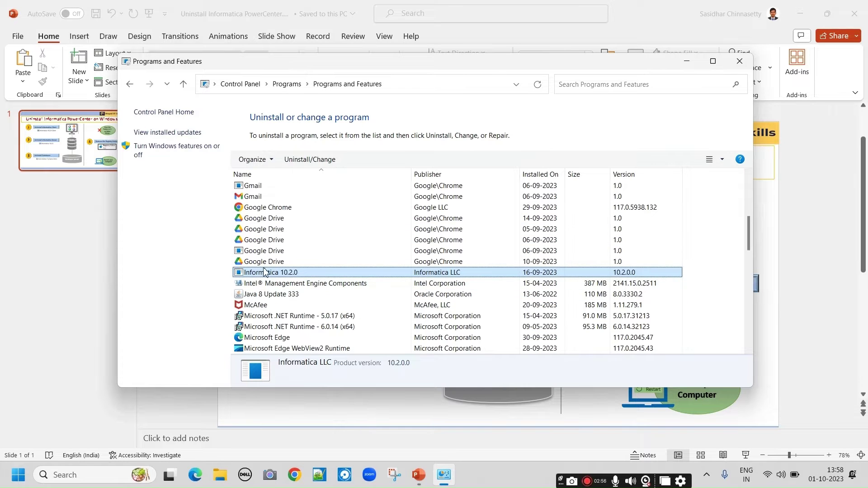
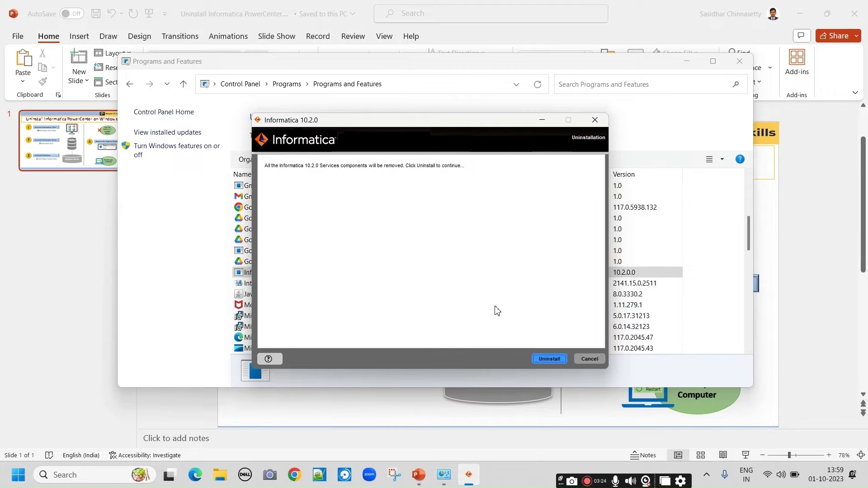
left_click(549, 357)
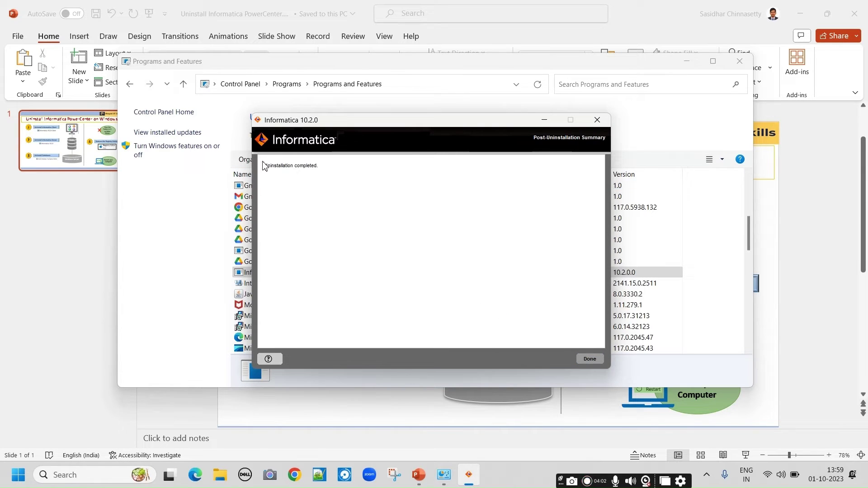
left_click(589, 359)
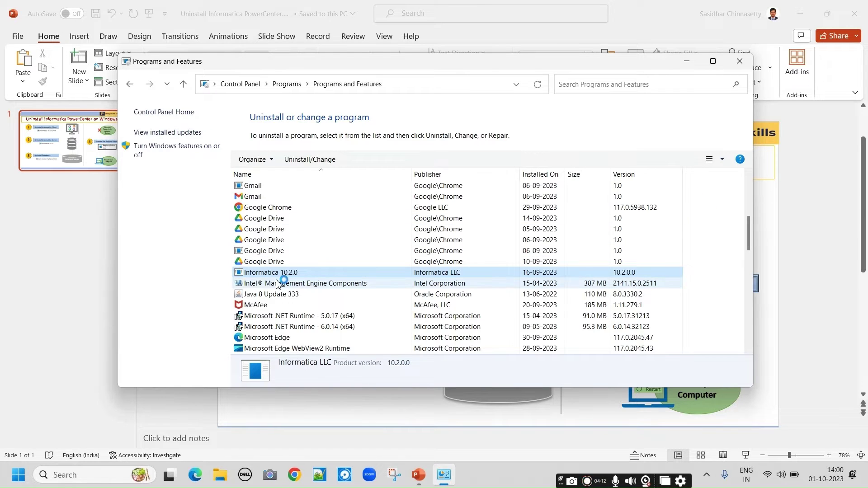
Refresh the installed programs list and check whether any Informatica entries remain.
right_click(715, 238)
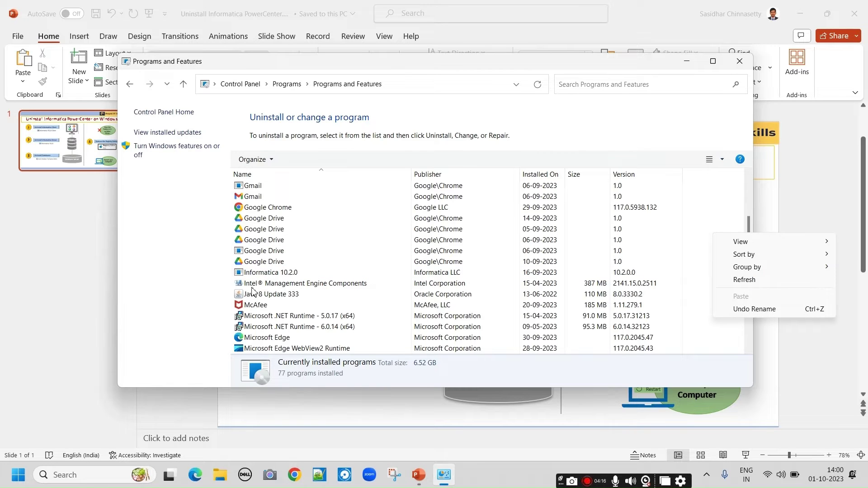
left_click(745, 279)
scroll(299, 256, "down", 5)
scroll(299, 256, "down", 3)
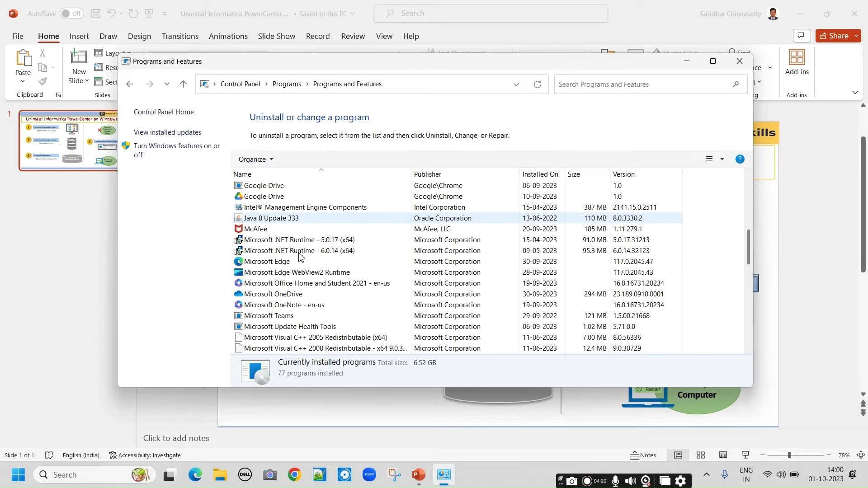
scroll(282, 248, "up", 1)
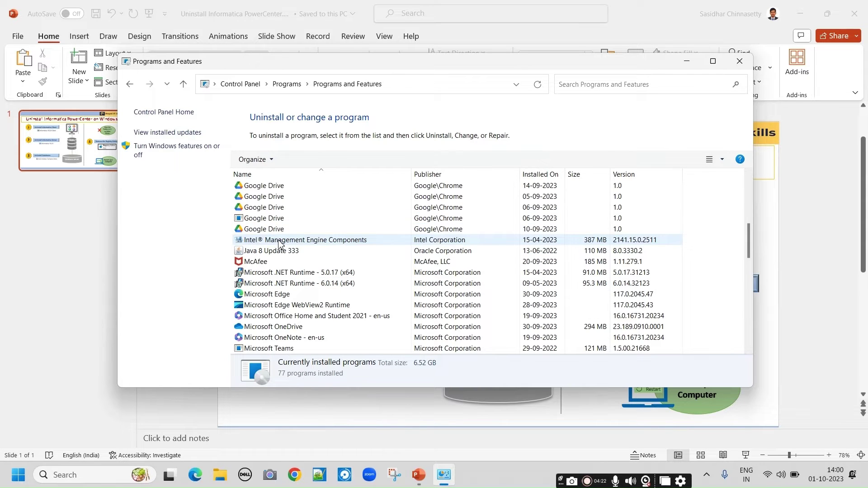
Uninstall Oracle Database 11g Express Edition, including all of its features, and close the wizard once it finishes.
scroll(373, 277, "down", 8)
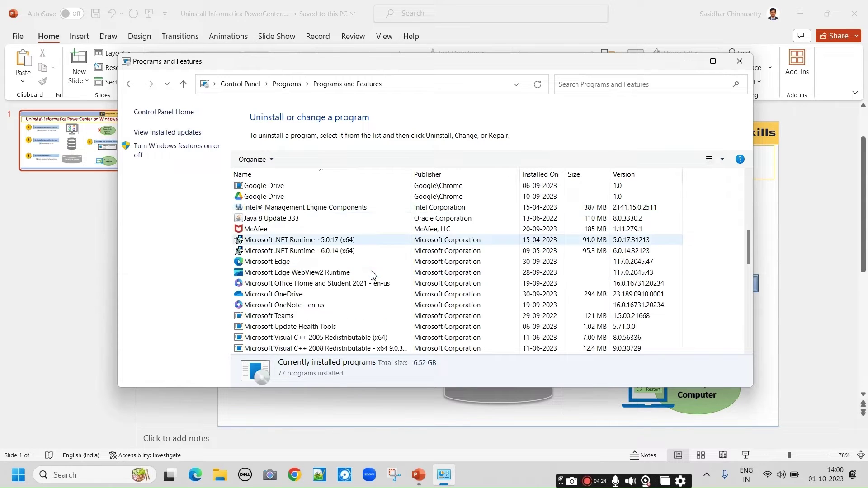
scroll(302, 302, "down", 1)
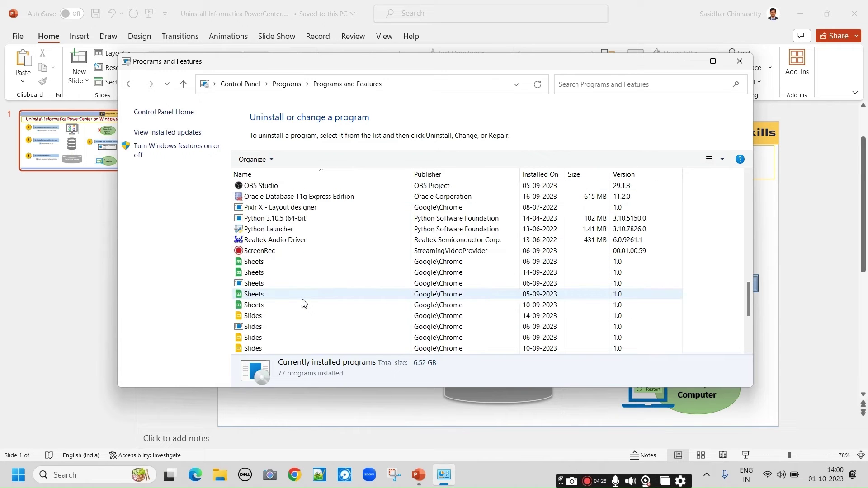
scroll(301, 301, "up", 2)
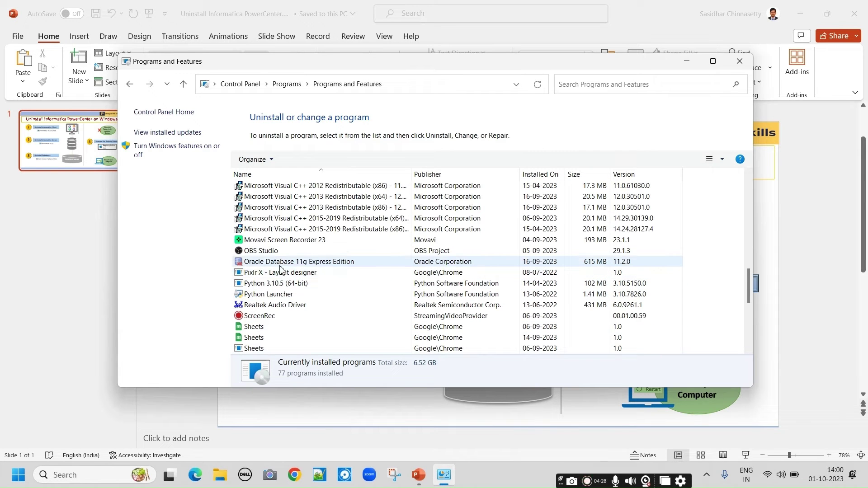
left_click(687, 62)
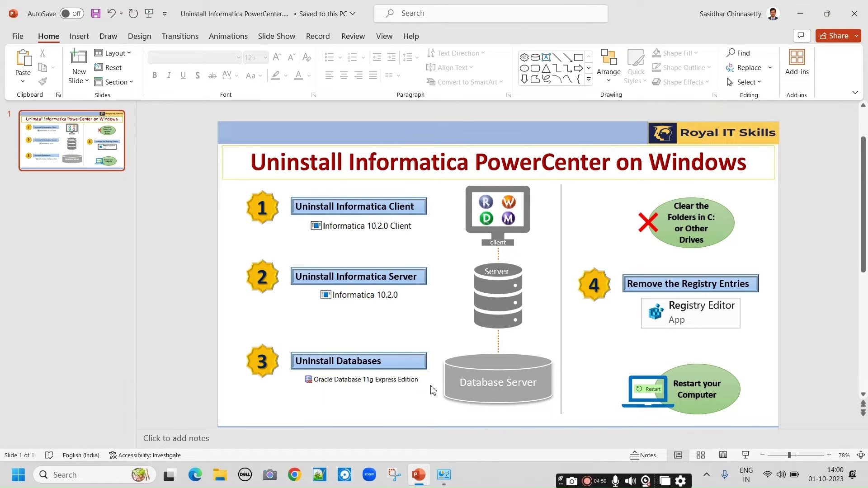
left_click(443, 474)
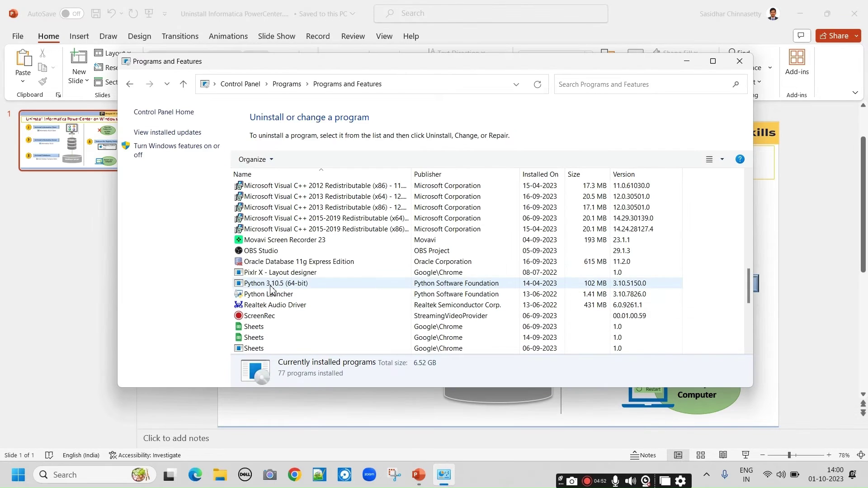
left_click(291, 266)
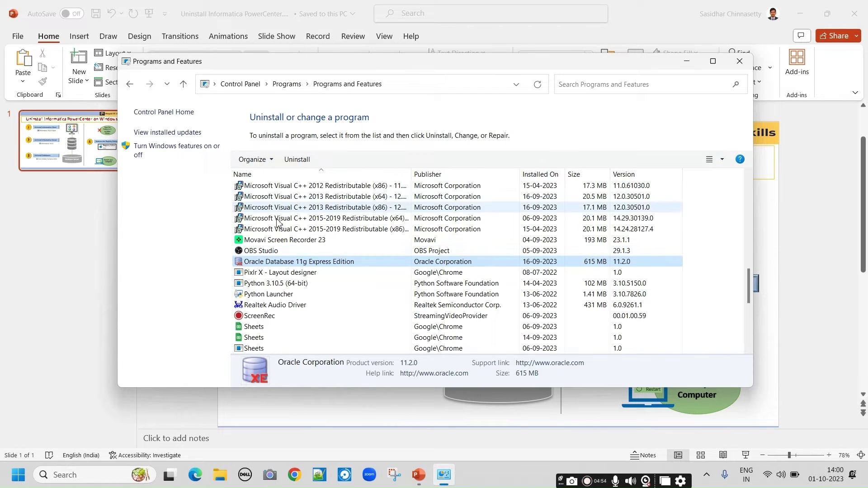
right_click(302, 265)
left_click(370, 270)
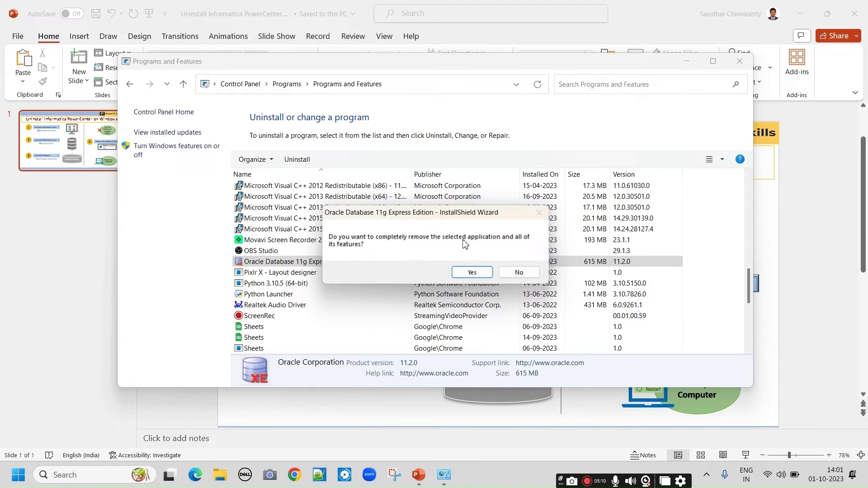
left_click(472, 273)
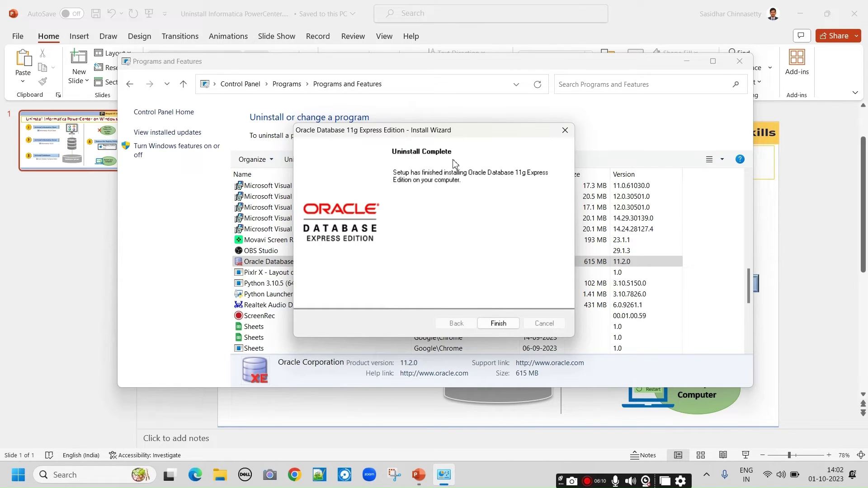
left_click(502, 323)
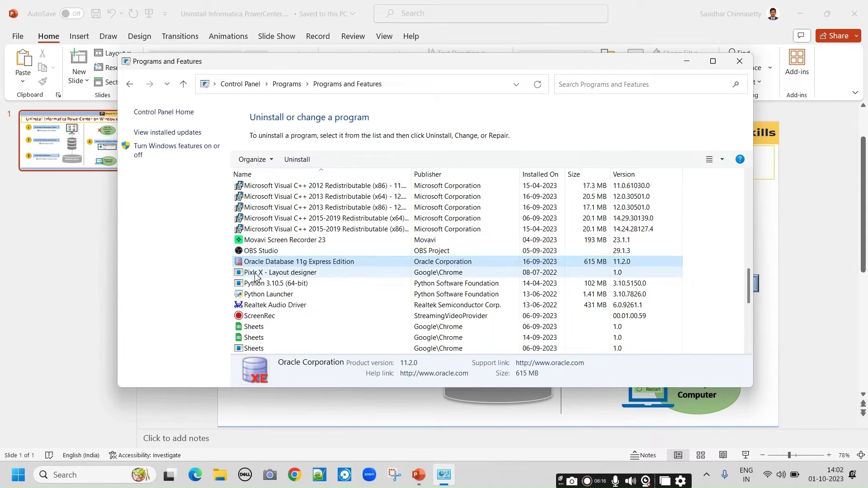
Refresh the installed programs list, check it for remaining Oracle Database entries, and close Programs and Features.
right_click(706, 247)
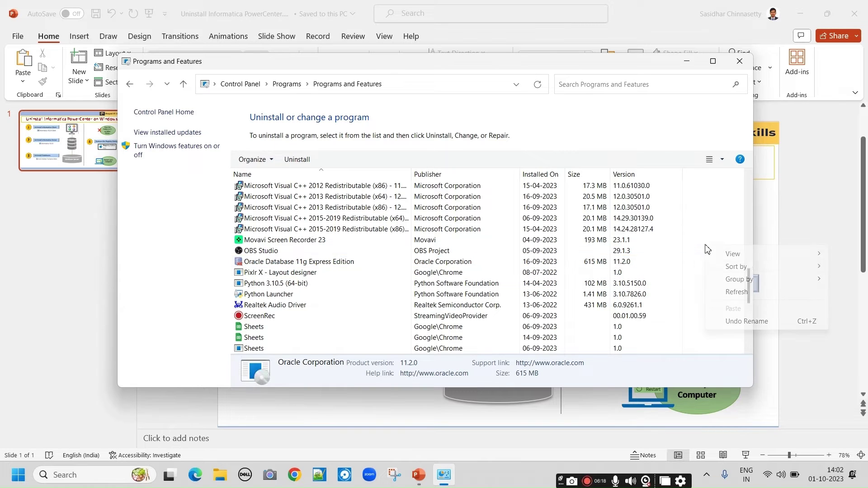
left_click(740, 293)
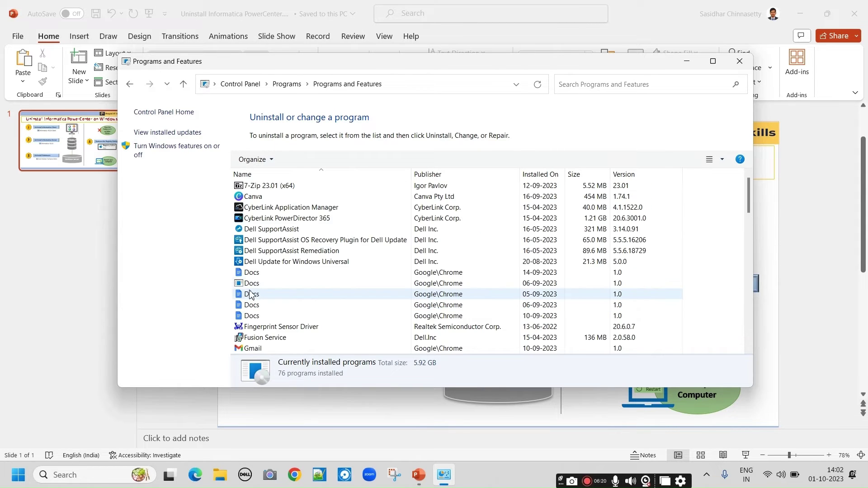
scroll(285, 242, "down", 4)
scroll(284, 243, "down", 10)
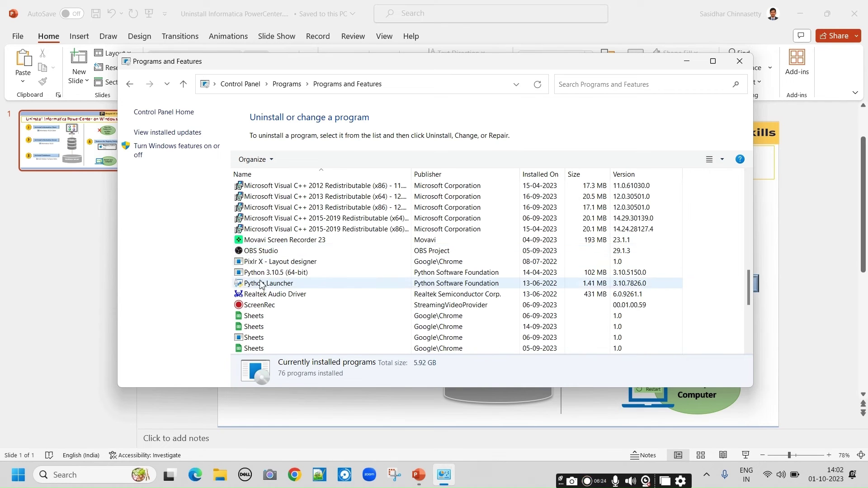
left_click(740, 61)
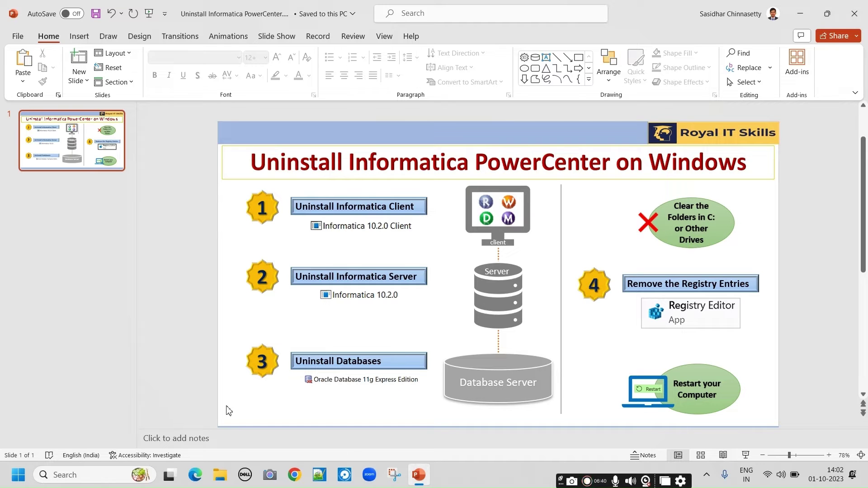
Switch to File Explorer and permanently delete all files and folders inside Infa_Install on the MyStuff (D:) drive.
left_click(223, 475)
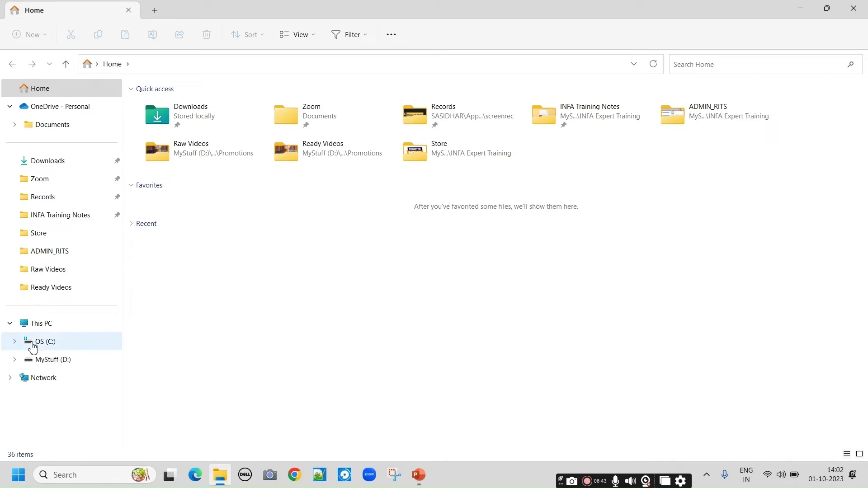
left_click(53, 365)
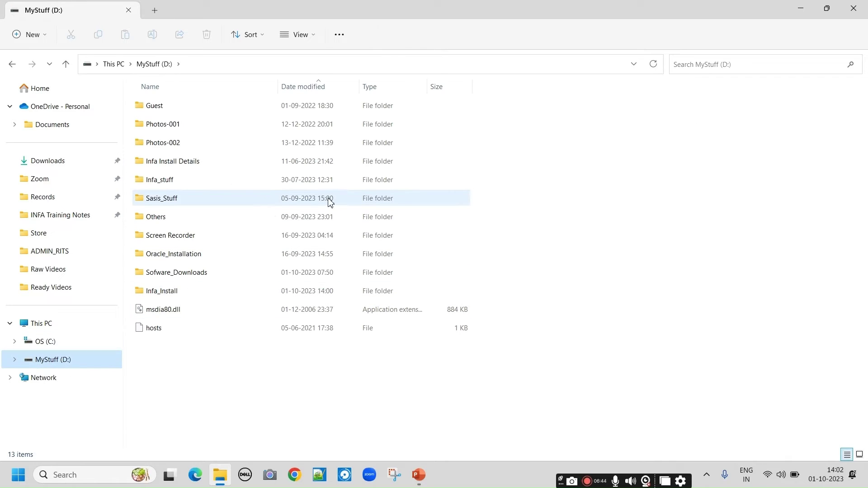
double_click(162, 293)
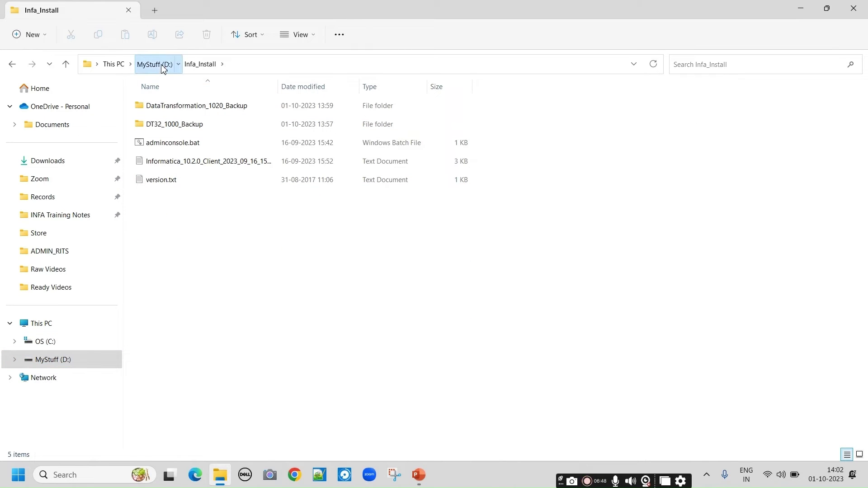
left_click(154, 64)
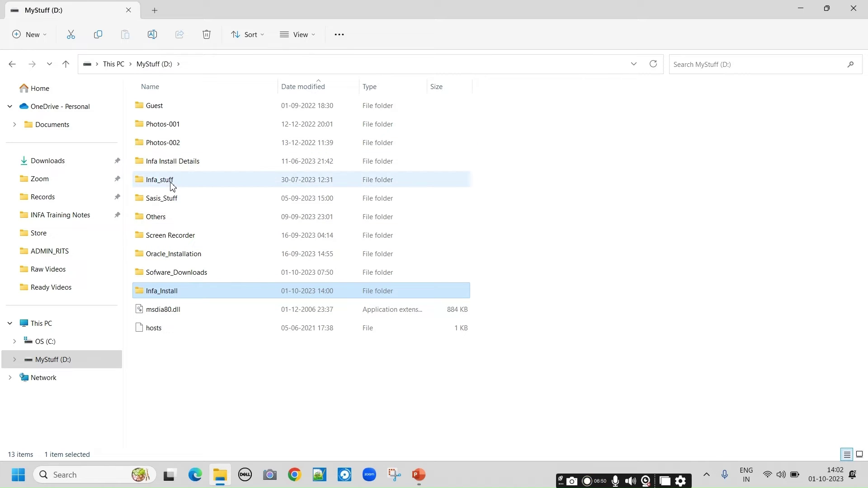
double_click(166, 296)
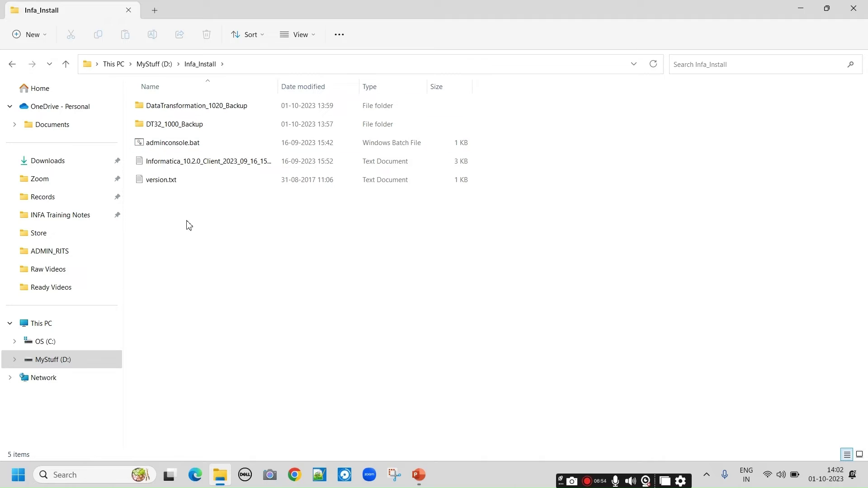
left_click_drag(193, 235, 200, 107)
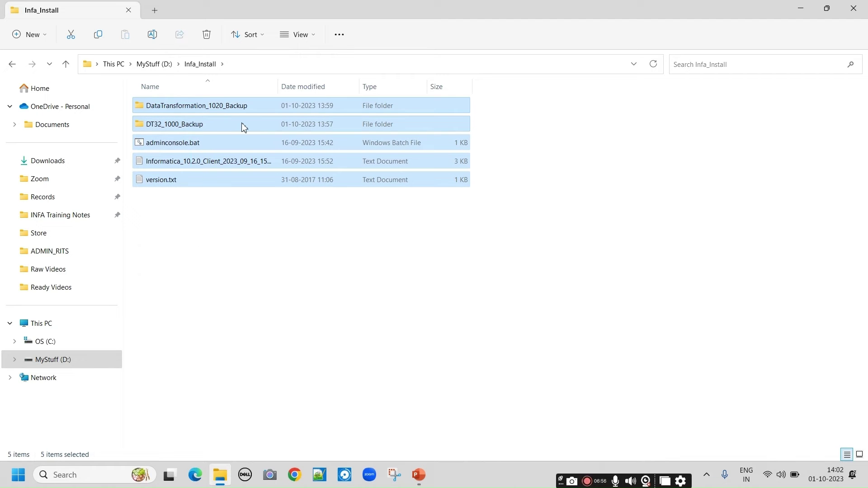
key("shift+Delete")
key("Return")
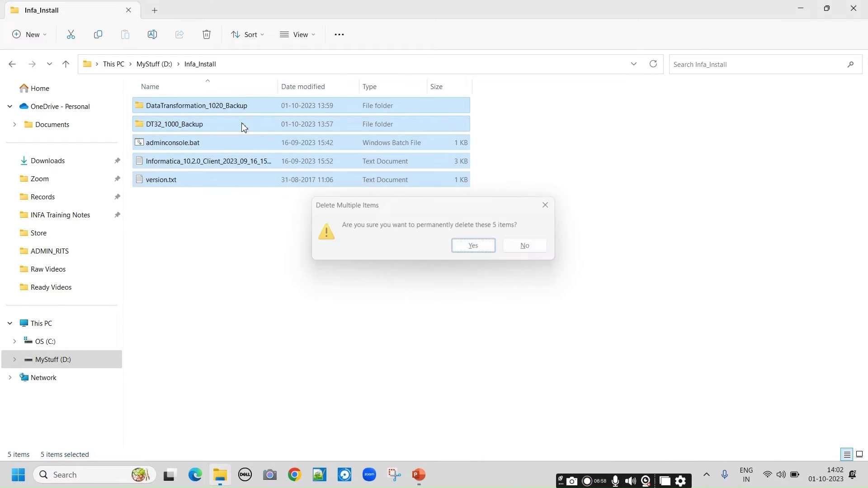
Permanently delete the app folder inside Oracle_Installation on the MyStuff (D:) drive.
left_click(160, 64)
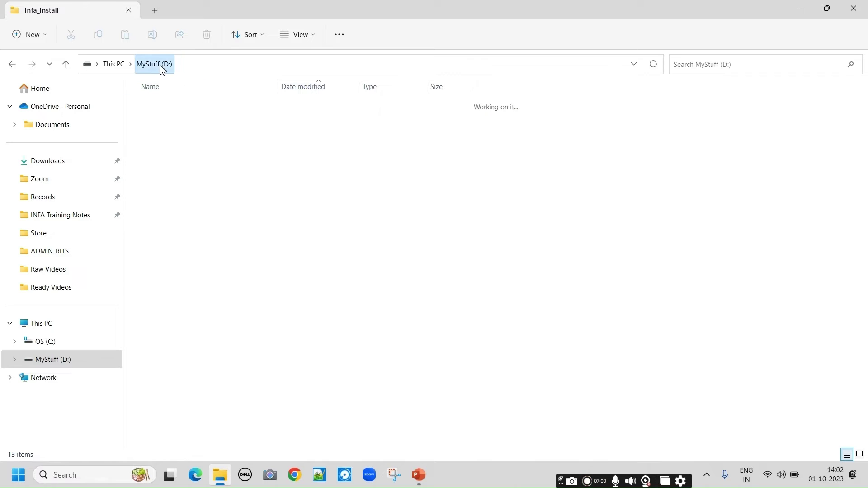
double_click(174, 254)
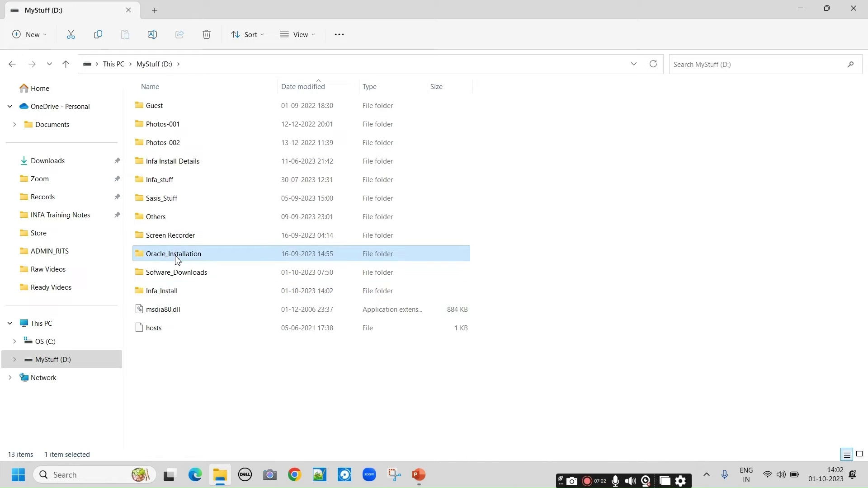
double_click(155, 109)
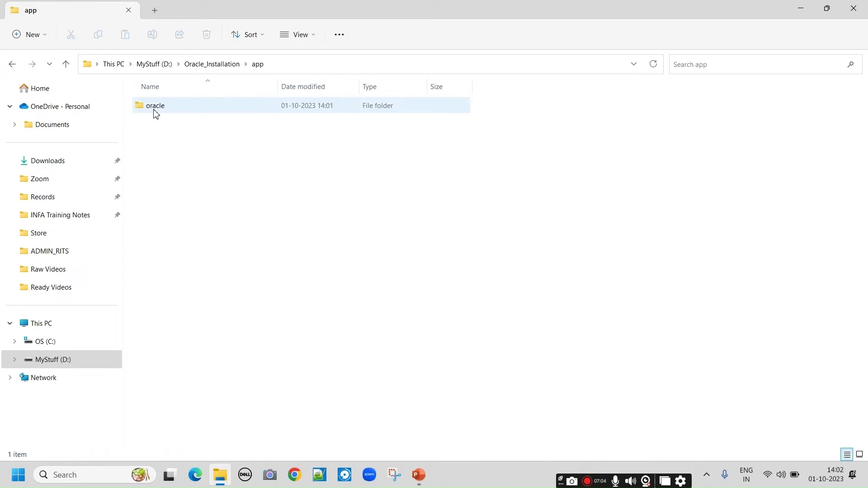
left_click(199, 64)
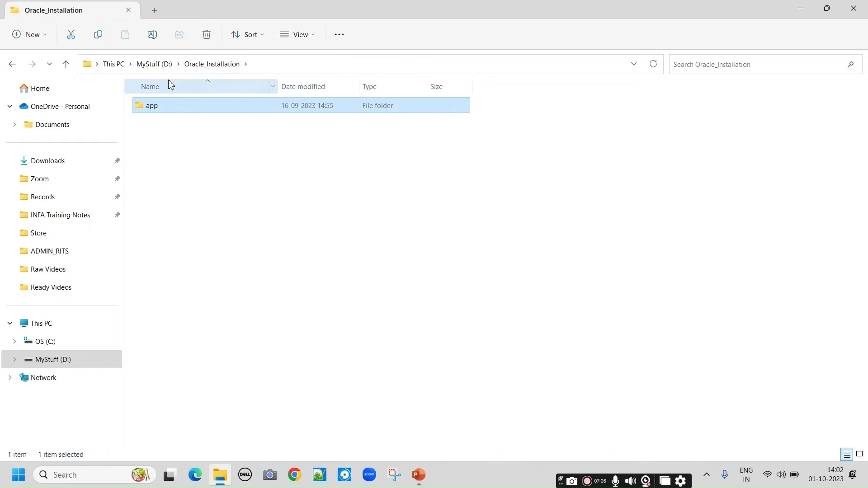
left_click(161, 65)
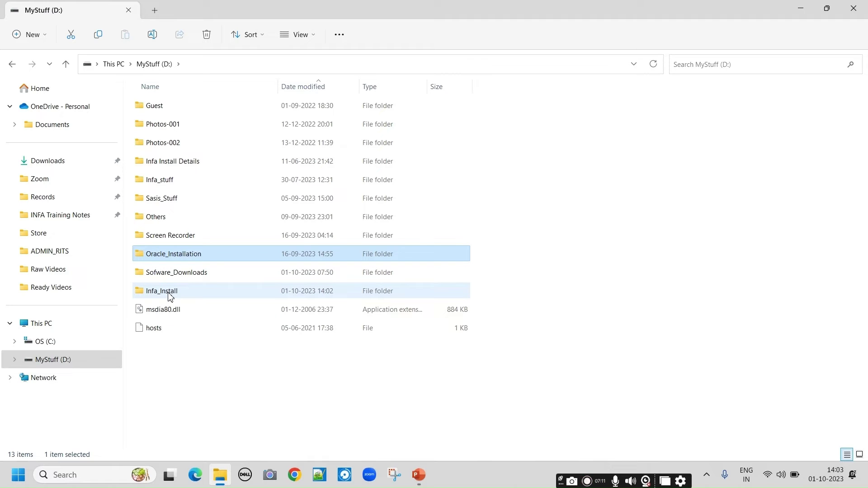
double_click(187, 256)
left_click(151, 110)
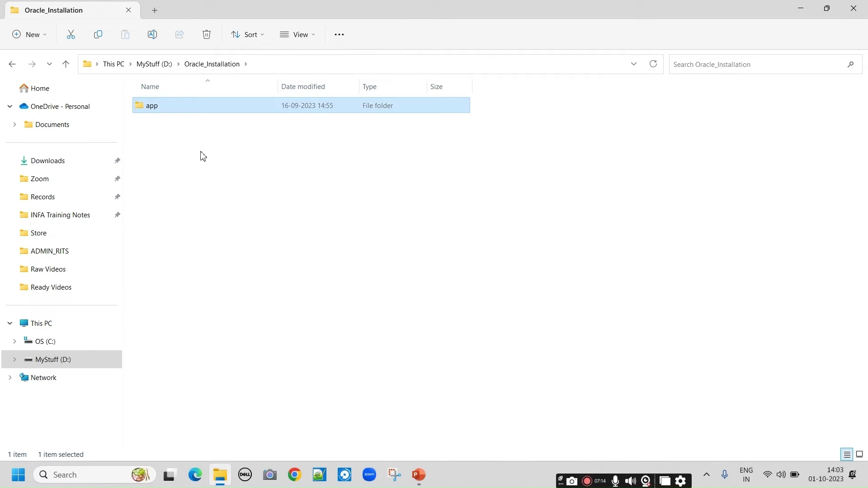
key("shift+Delete")
key("Return")
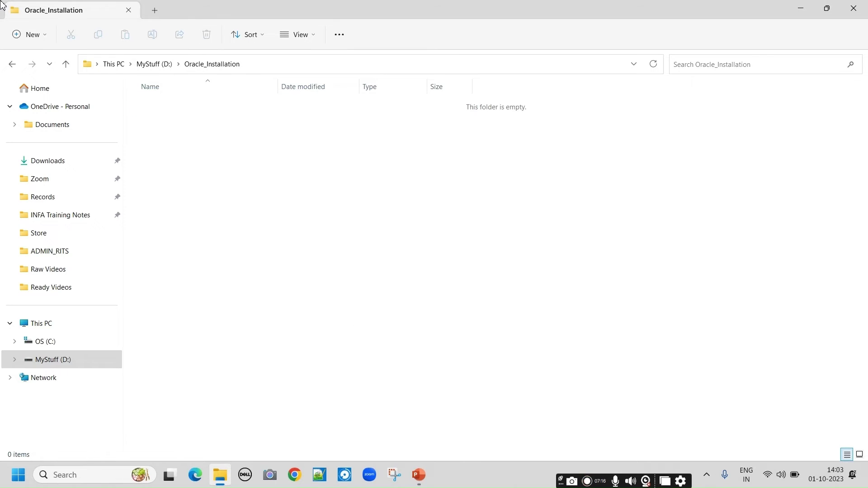
Check the D: drive and the C: drive, including Program Files and Apps, for leftover Informatica or Oracle folders, and minimize File Explorer.
left_click(154, 64)
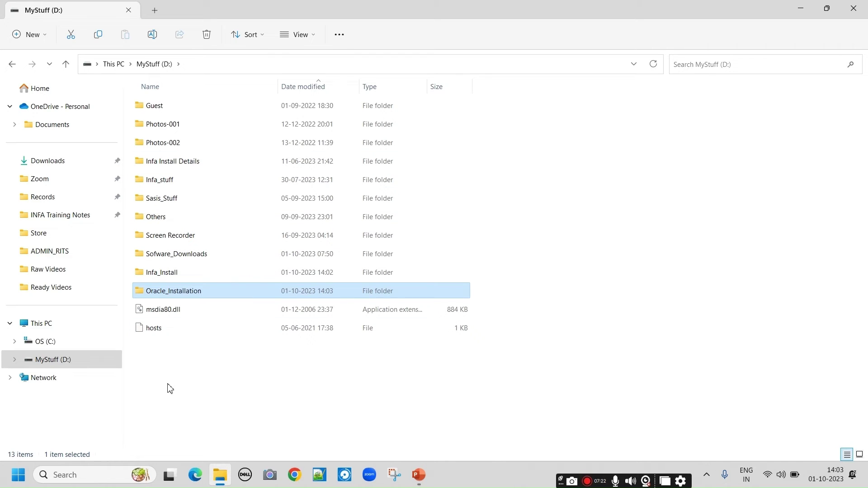
left_click(45, 341)
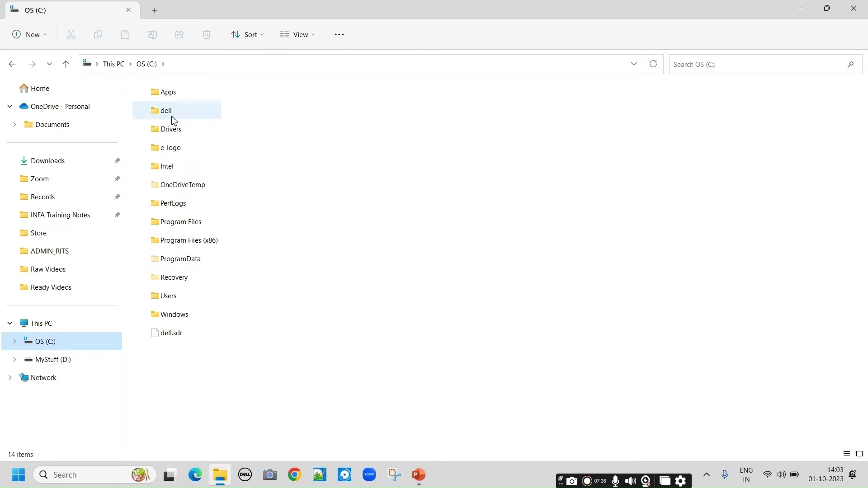
double_click(180, 222)
left_click(169, 184)
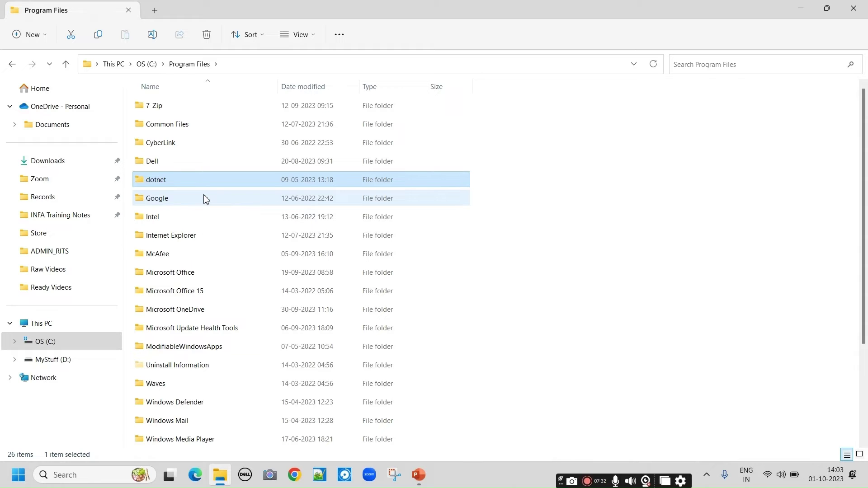
left_click(150, 67)
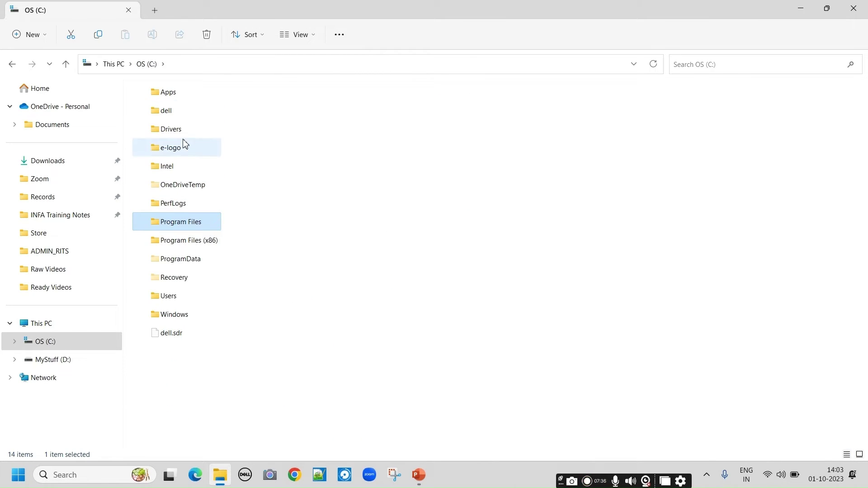
double_click(172, 92)
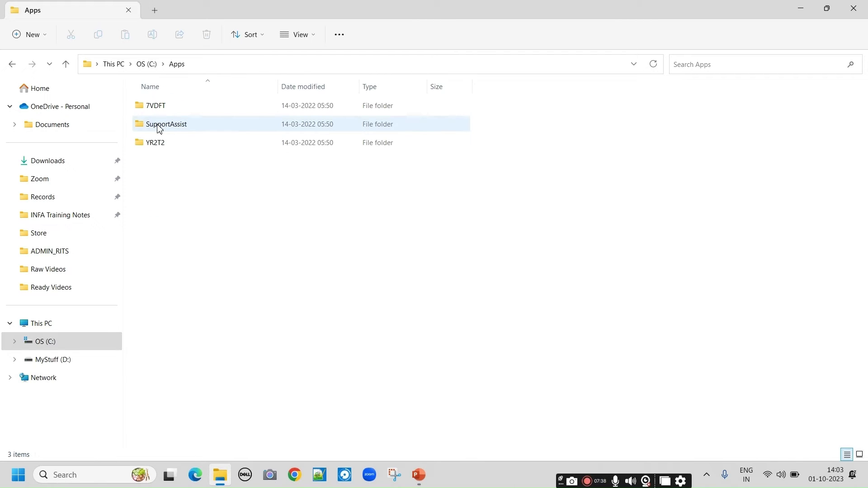
left_click(151, 66)
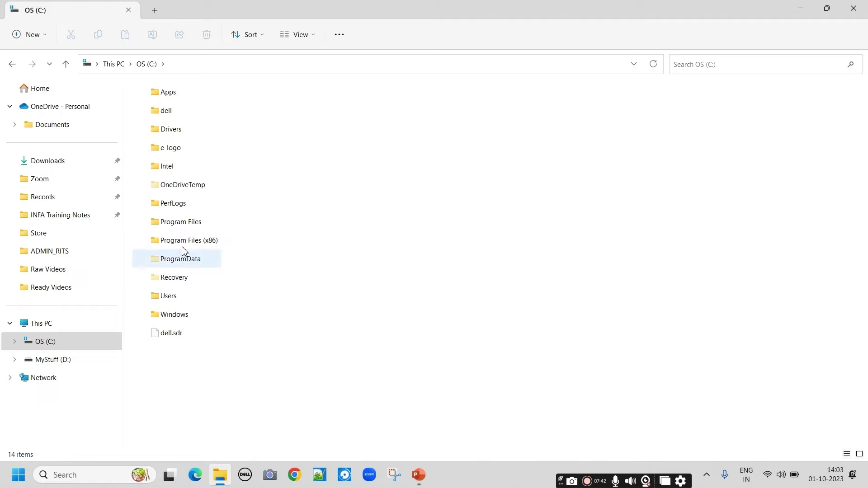
left_click(46, 360)
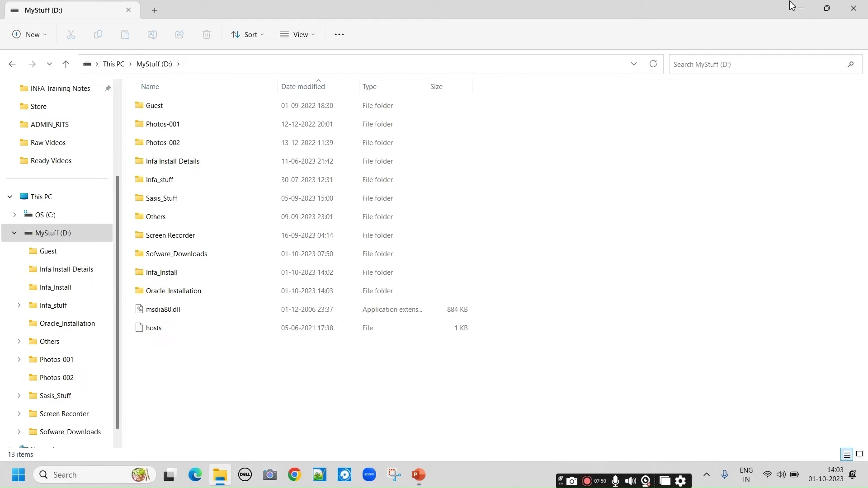
left_click(802, 13)
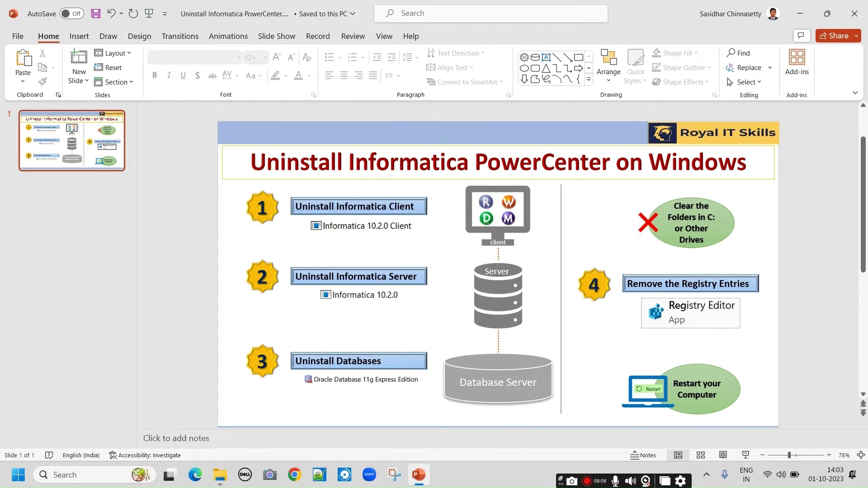
Search Windows for regedit and open Registry Editor.
left_click(23, 475)
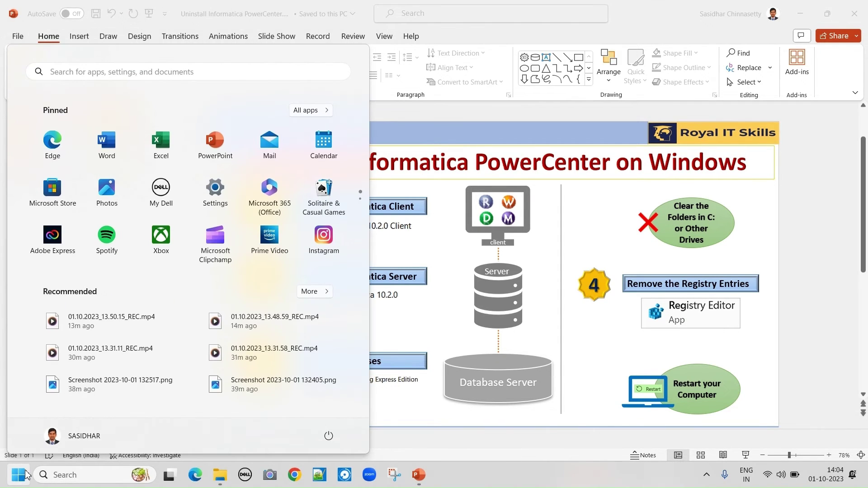
type("reg")
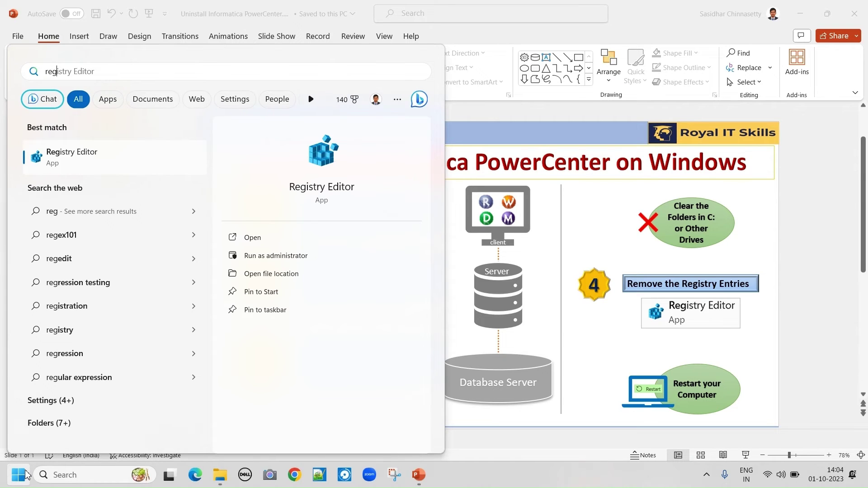
type("edi")
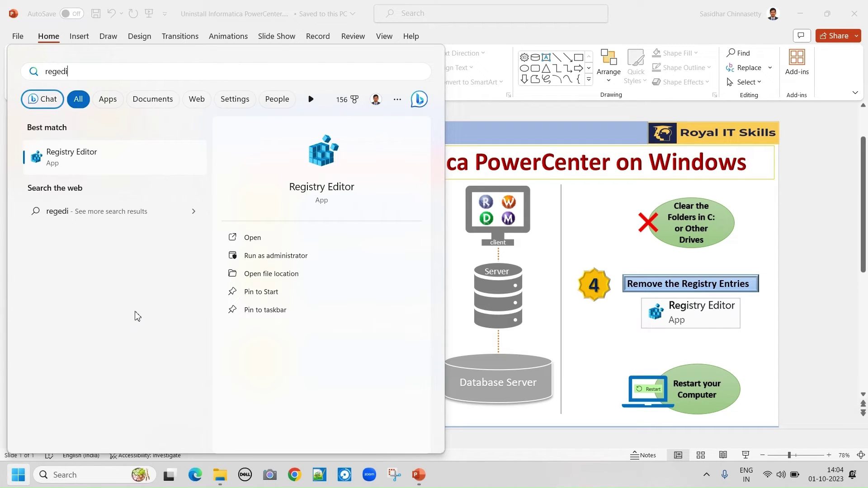
type("t")
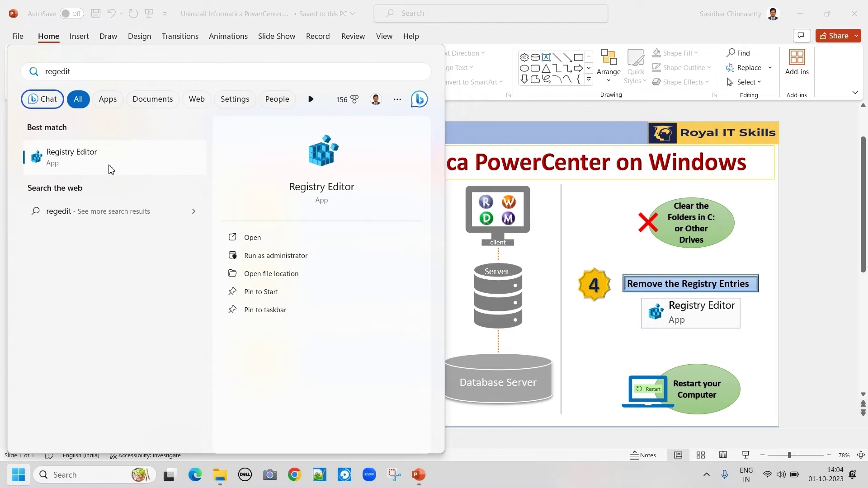
left_click(256, 237)
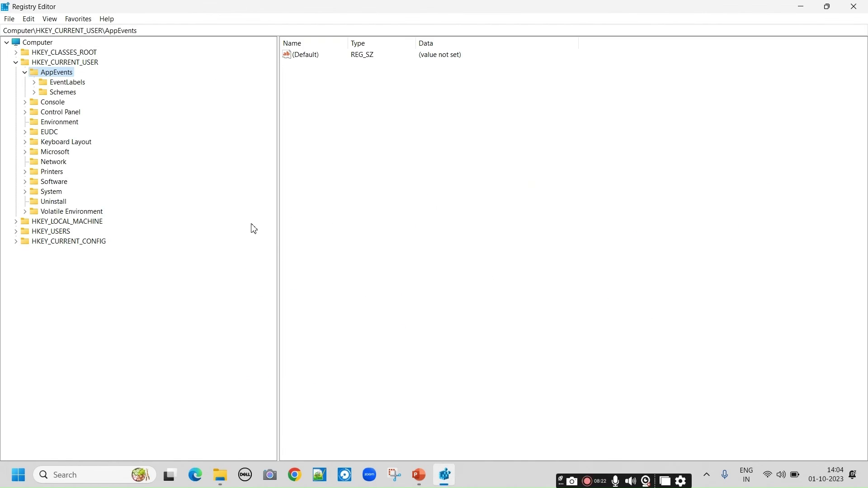
Collapse the HKEY_CURRENT_USER branch and expand HKEY_LOCAL_MACHINE down to the keys under SOFTWARE.
left_click(15, 62)
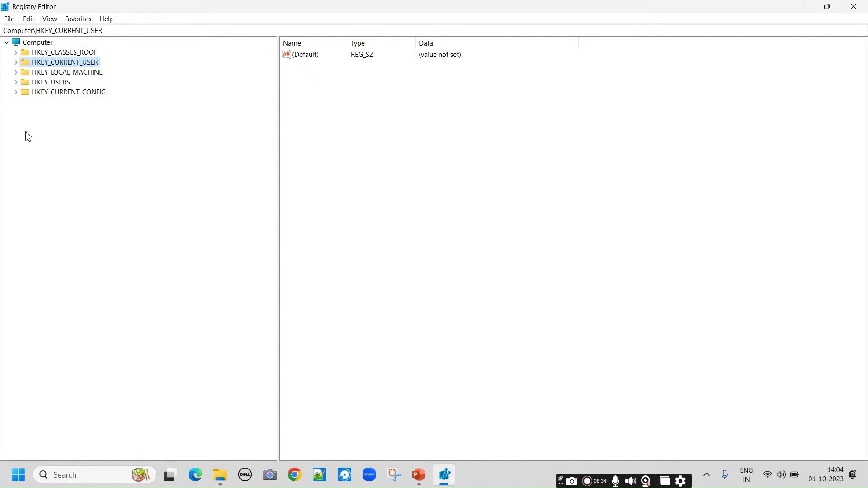
left_click(16, 73)
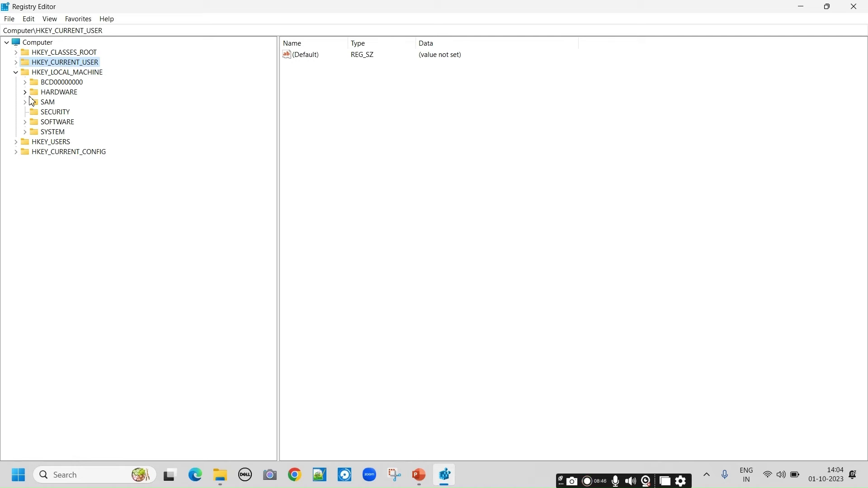
left_click(26, 123)
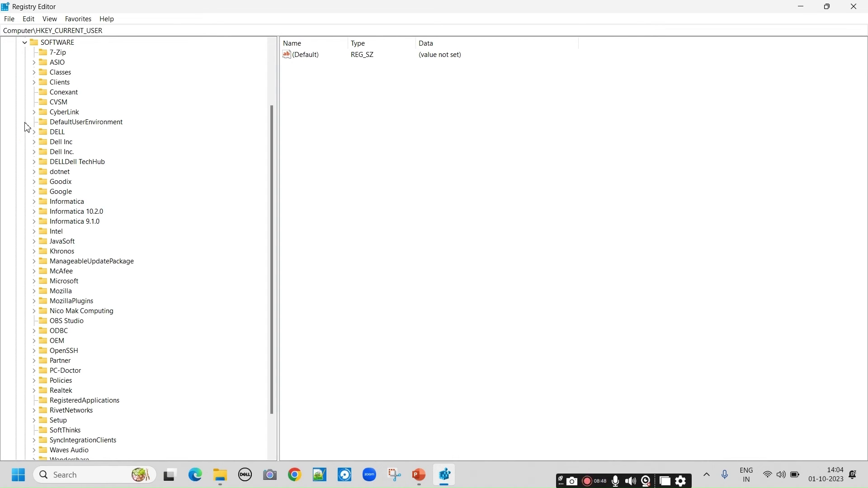
Review the three Informatica keys under HKEY_LOCAL_MACHINE\SOFTWARE and permanently delete the Informatica key with all its subkeys.
left_click(77, 204)
left_click(82, 215)
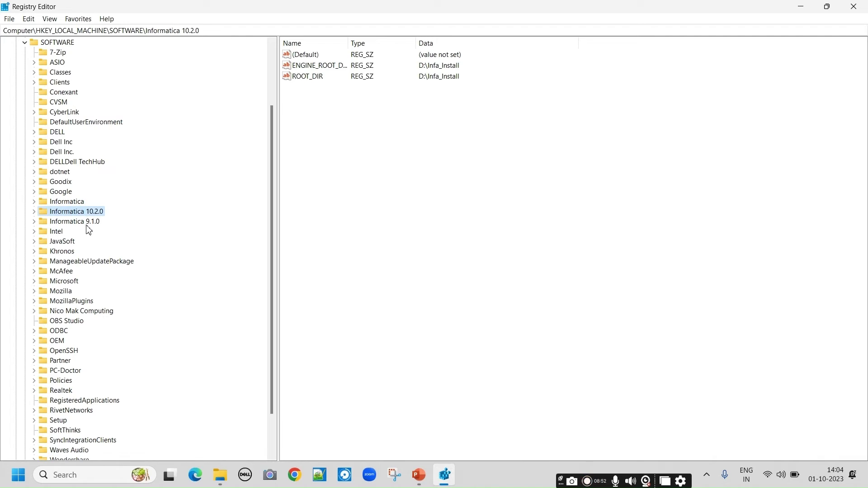
left_click(88, 224)
left_click(75, 204)
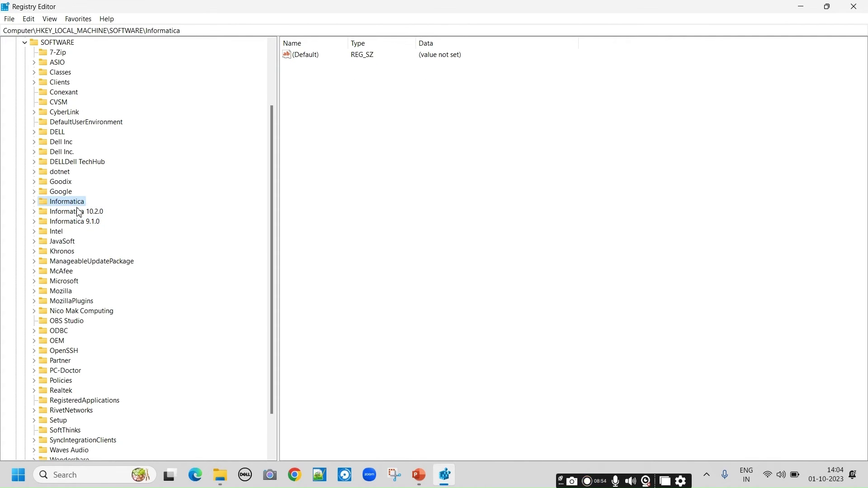
left_click(88, 225)
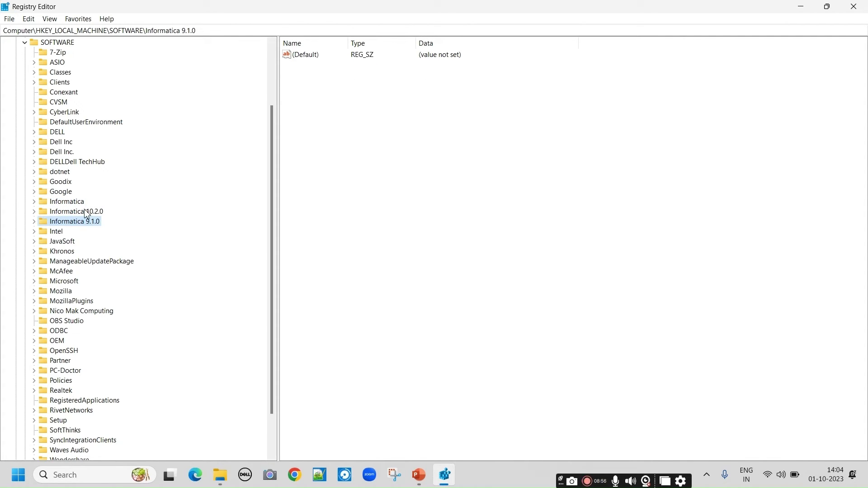
left_click(80, 206)
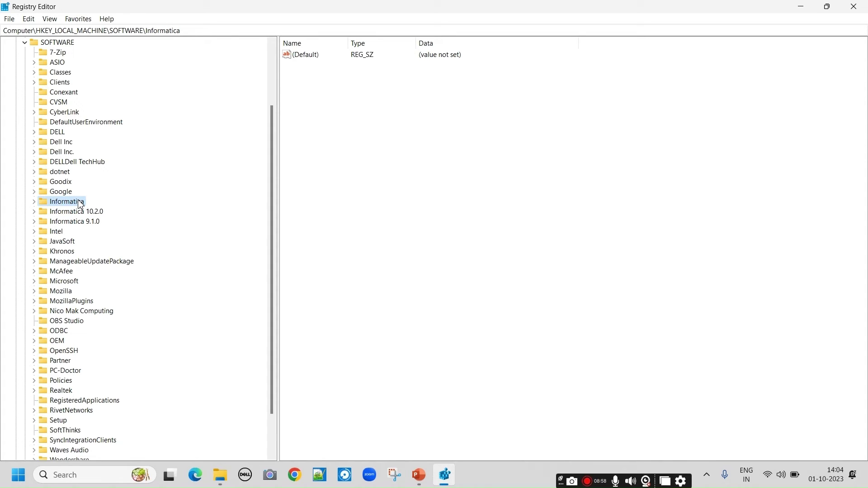
right_click(80, 204)
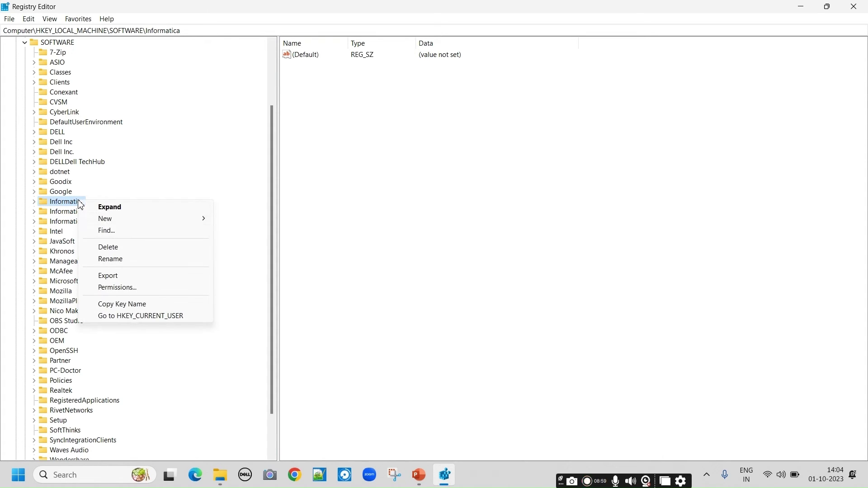
left_click(110, 249)
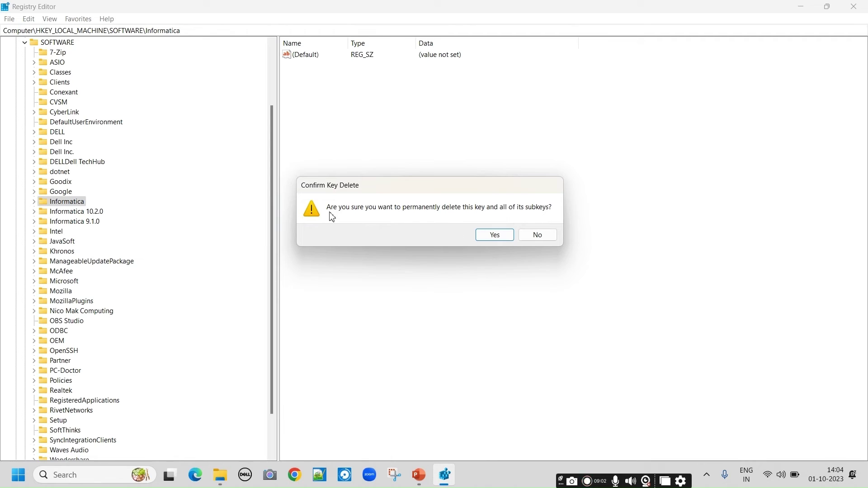
left_click(503, 237)
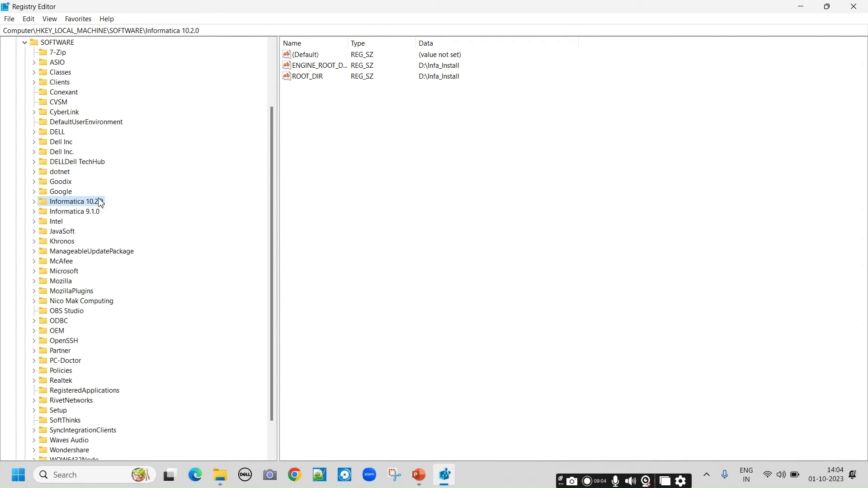
Permanently delete the Informatica 10.2.0 and Informatica 9.1.0 keys with their subkeys from HKEY_LOCAL_MACHINE\SOFTWARE.
right_click(91, 206)
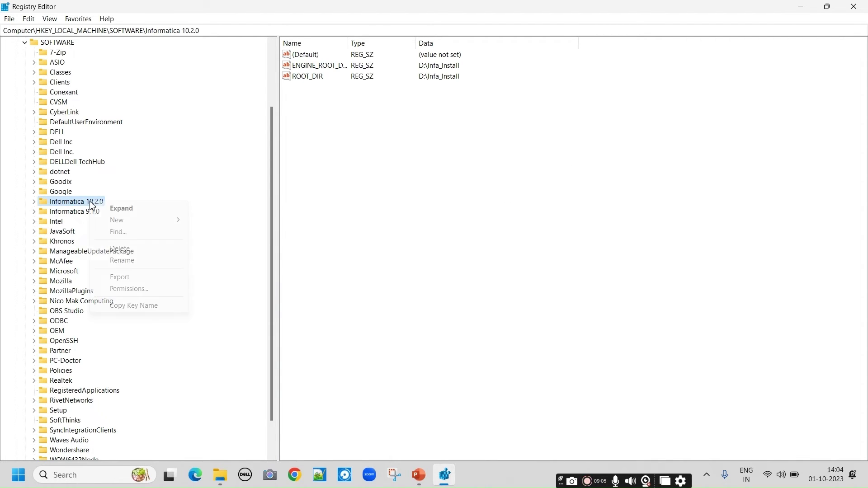
left_click(131, 249)
left_click(495, 235)
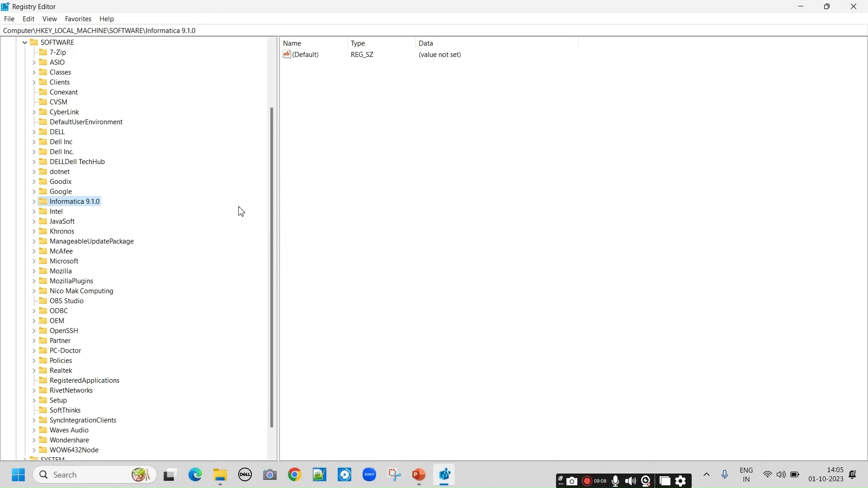
right_click(87, 202)
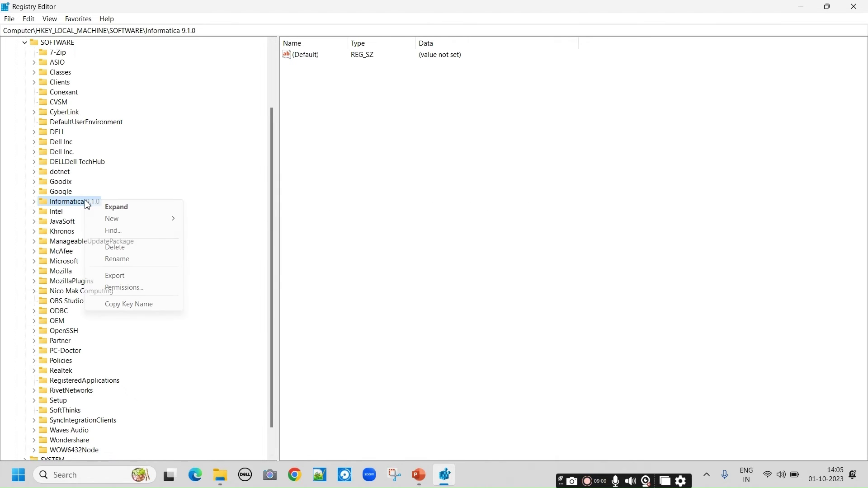
left_click(118, 247)
left_click(495, 235)
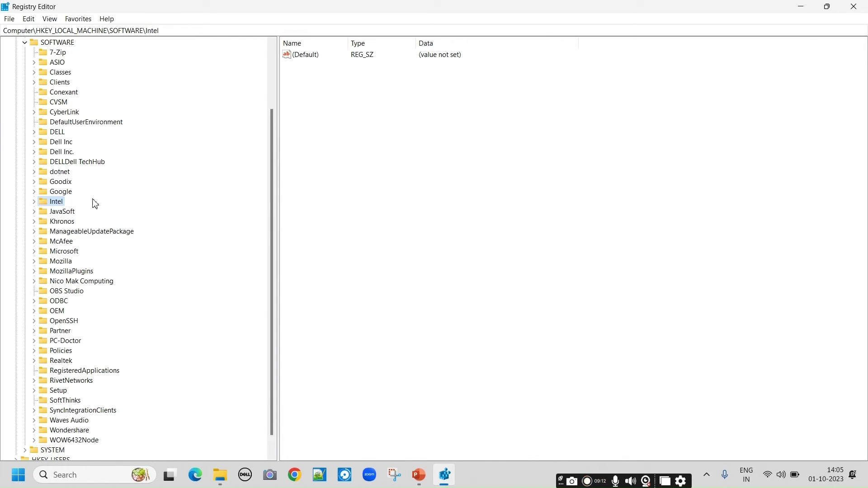
Look through the remaining HKEY_LOCAL_MACHINE\SOFTWARE keys around ODBC for leftover Oracle entries, then collapse SOFTWARE.
scroll(95, 233, "down", 1)
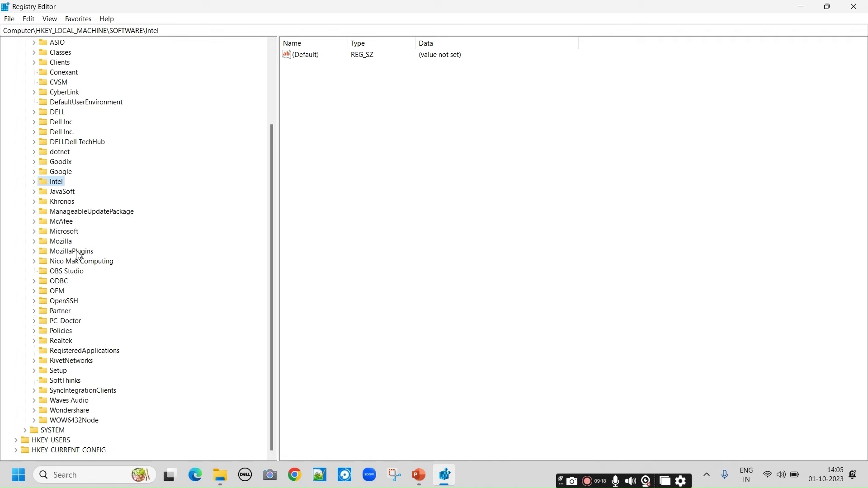
left_click(79, 254)
key("Down")
key("Down")
key("Down")
key("Down")
key("Down")
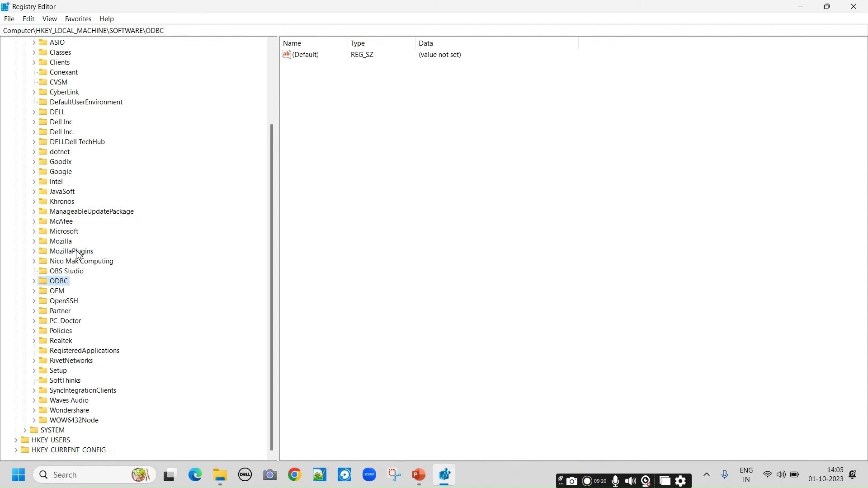
key("Up")
key("Up")
key("Up")
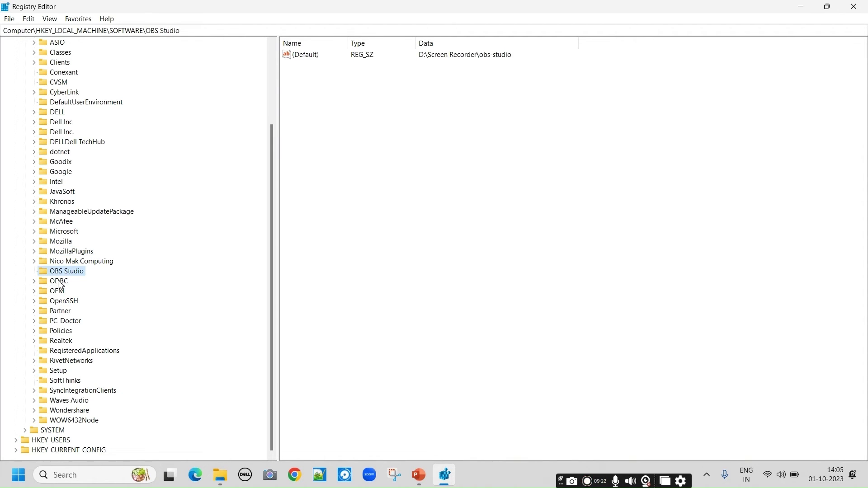
scroll(84, 177, "up", 3)
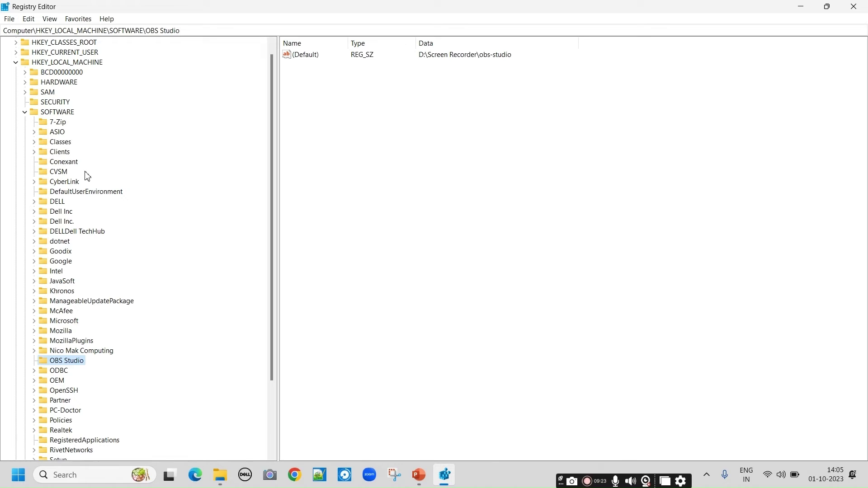
left_click(25, 112)
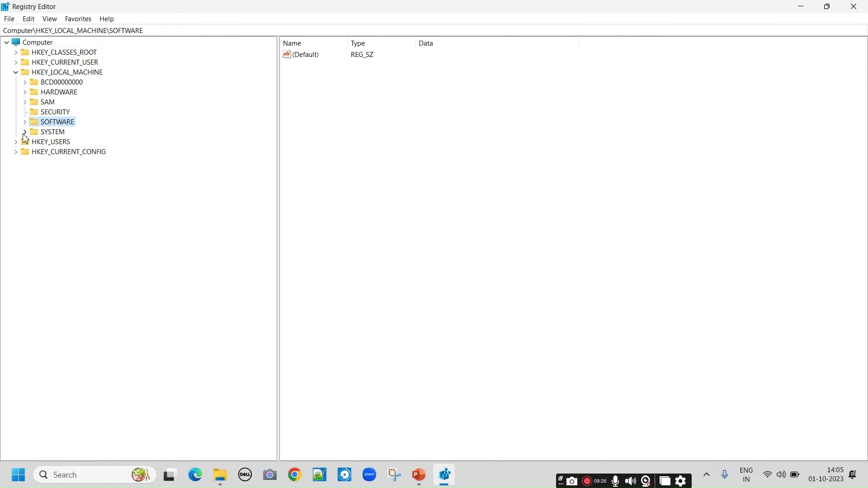
Check the Software and Microsoft keys under HKEY_LOCAL_MACHINE\SYSTEM for leftover Informatica or Oracle entries, then collapse SYSTEM.
left_click(24, 132)
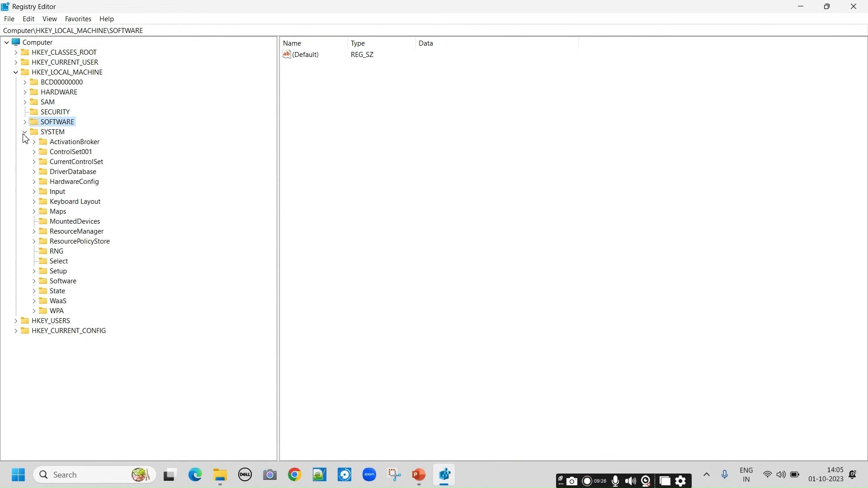
left_click(34, 282)
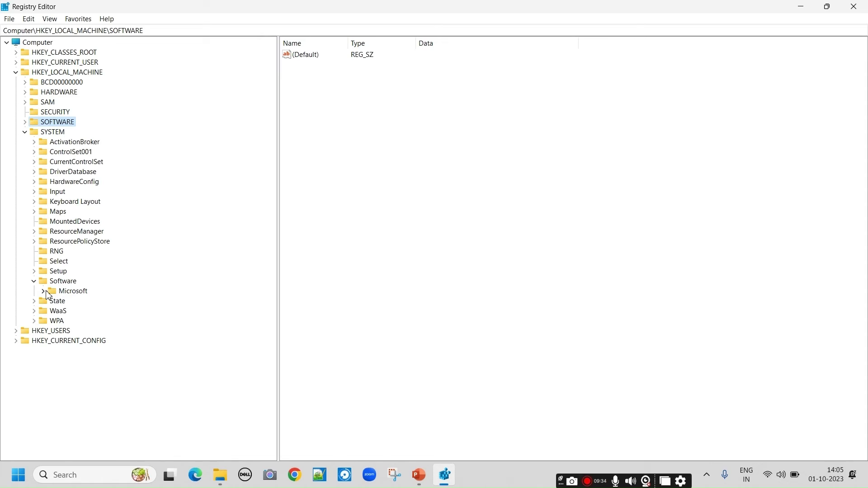
left_click(43, 291)
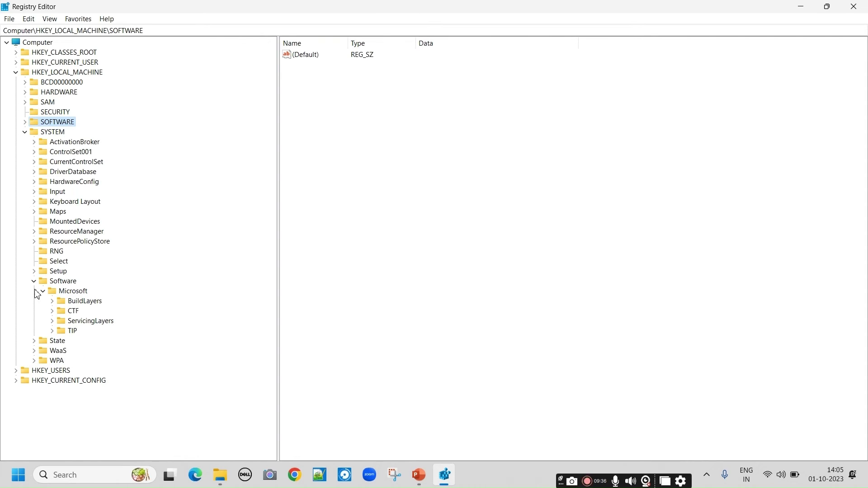
left_click(35, 282)
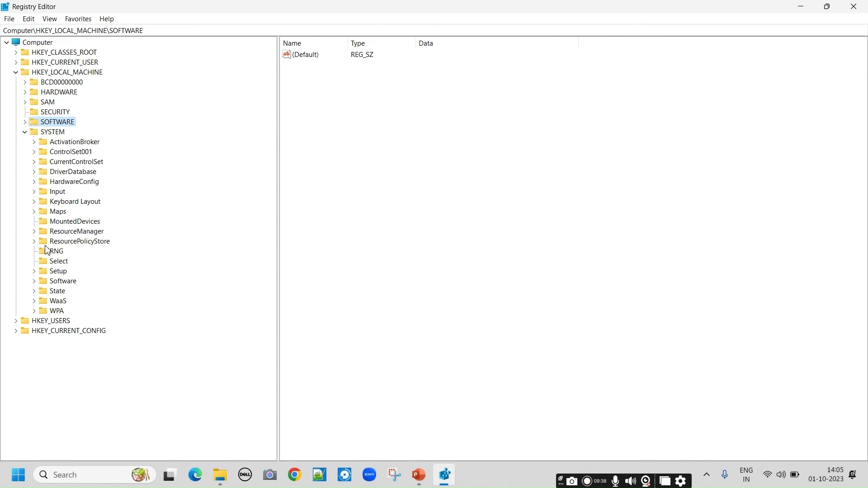
left_click(24, 132)
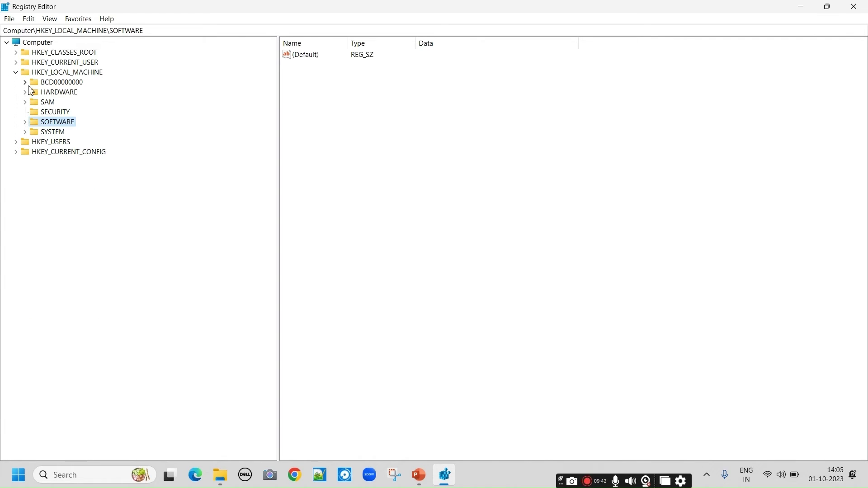
Recheck both HKEY_LOCAL_MACHINE\SOFTWARE and HKEY_LOCAL_MACHINE\SYSTEM\Software for Informatica or Oracle keys, collapsing each branch again.
left_click(26, 123)
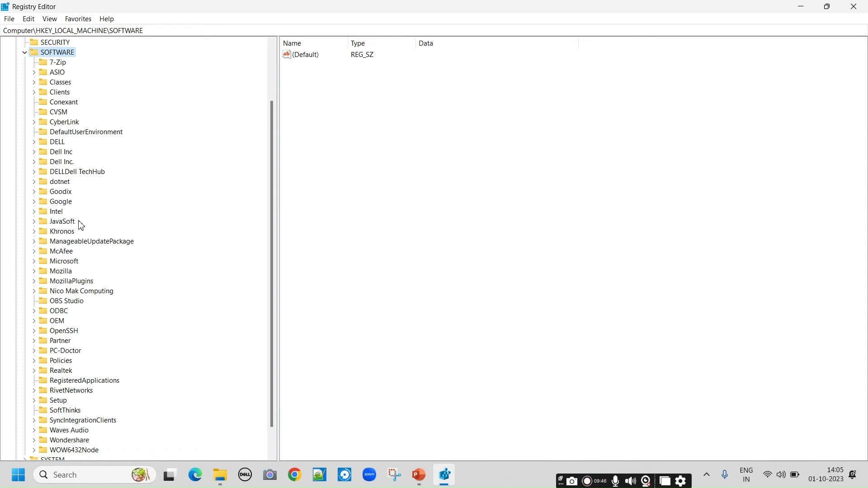
scroll(79, 222, "down", 1)
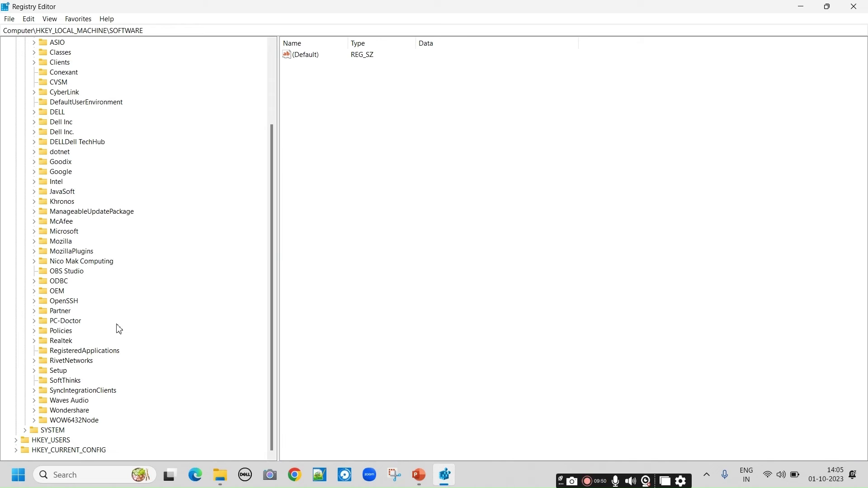
scroll(113, 298, "up", 4)
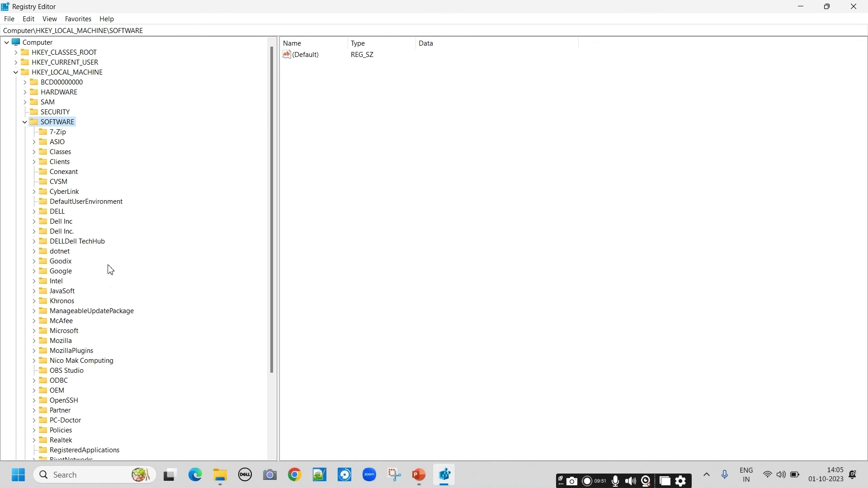
left_click(25, 122)
left_click(25, 133)
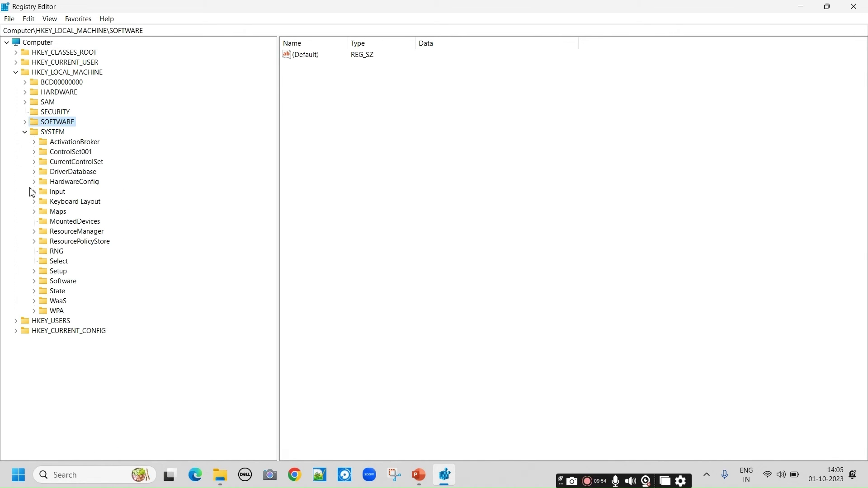
left_click(34, 282)
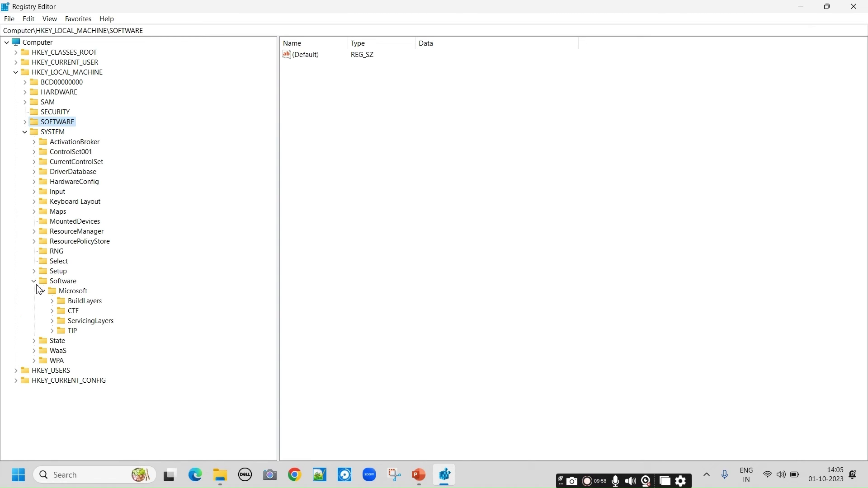
left_click(34, 282)
left_click(26, 132)
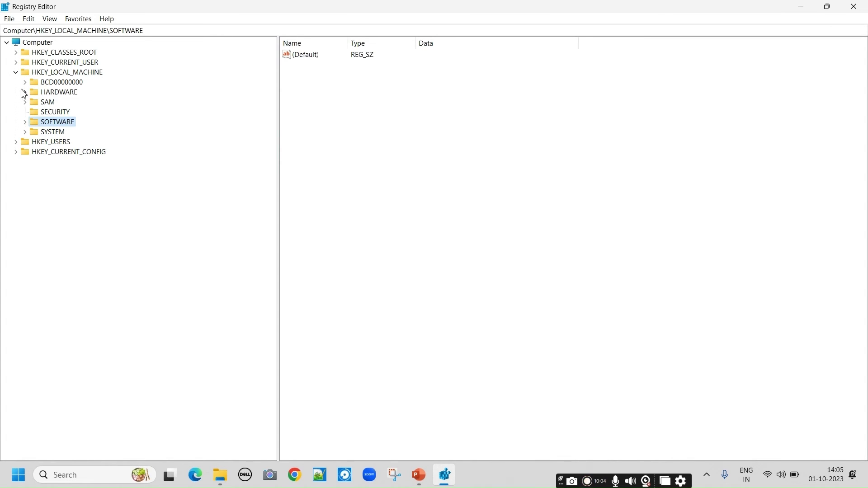
Permanently delete the Informatica key and all its subkeys from HKEY_CURRENT_USER\Software.
left_click(16, 72)
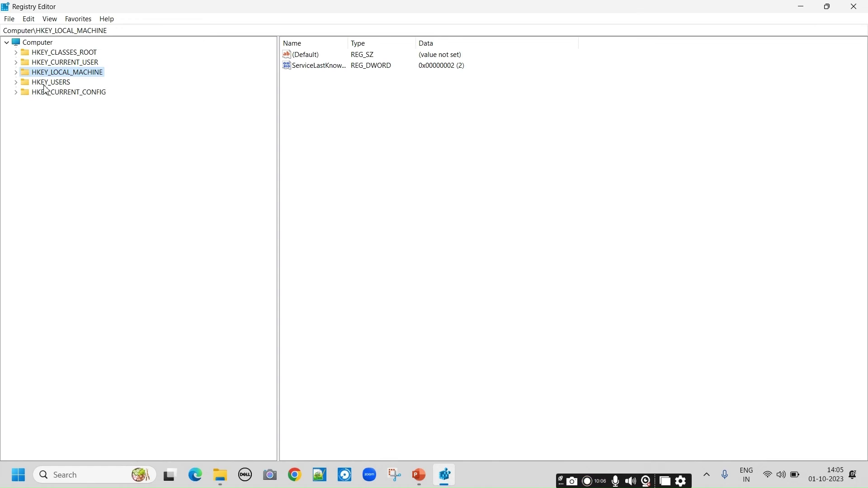
left_click(16, 63)
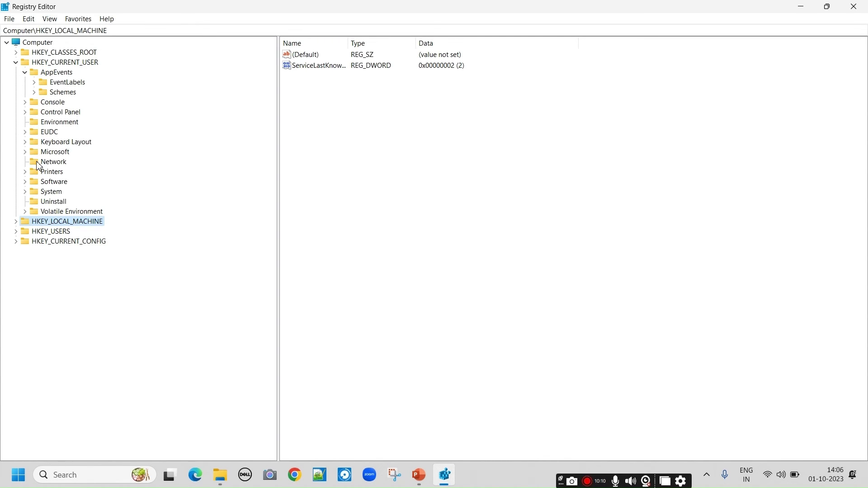
left_click(26, 183)
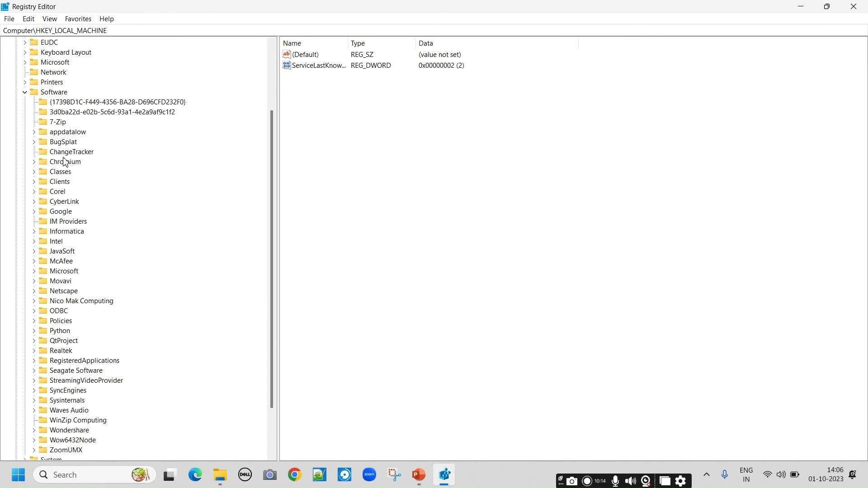
left_click(67, 231)
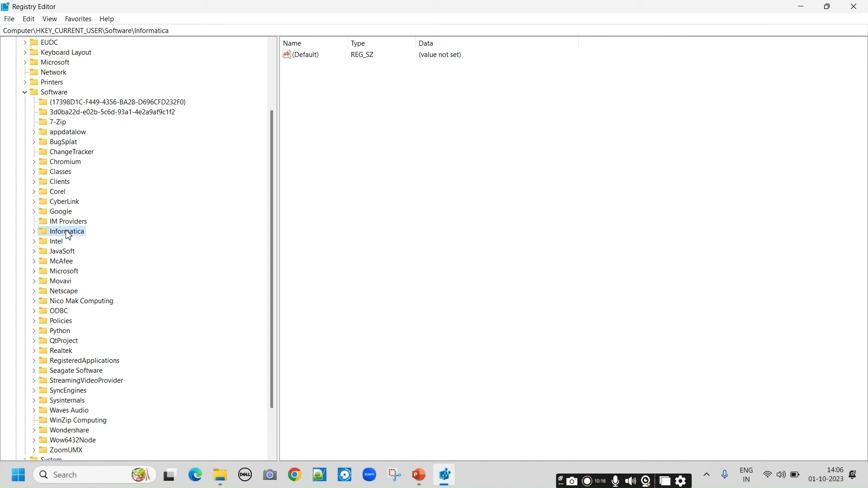
right_click(76, 232)
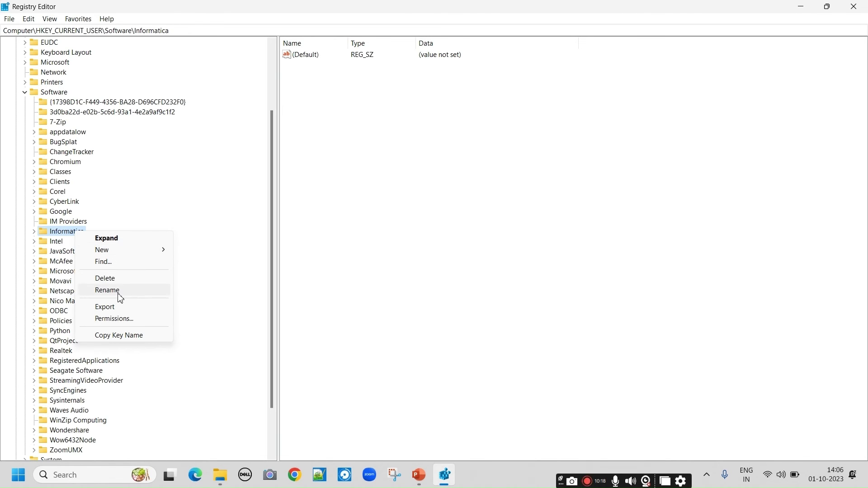
left_click(118, 279)
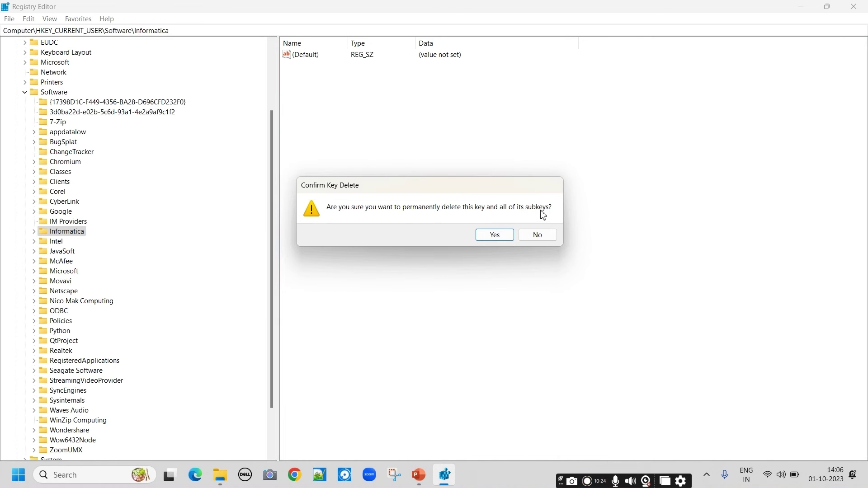
left_click(495, 235)
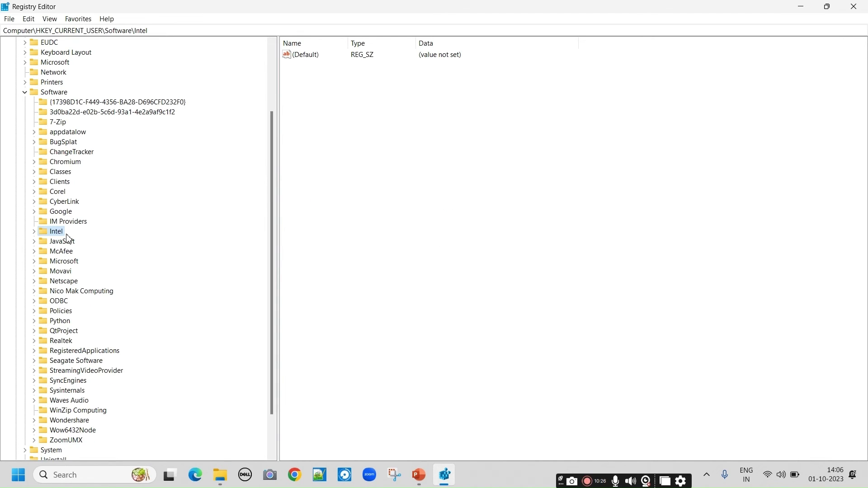
Look through the remaining HKEY_CURRENT_USER\Software keys, including ODBC, for leftover Oracle entries, then collapse Software.
scroll(62, 249, "down", 1)
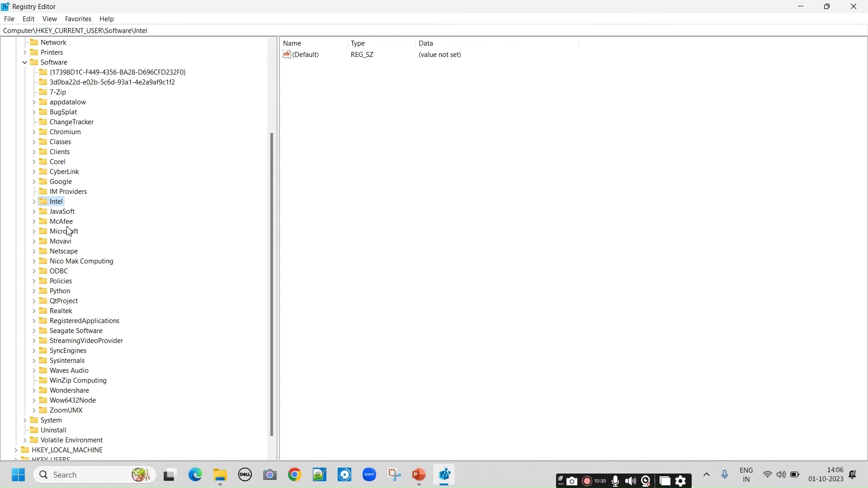
left_click(65, 212)
key("o")
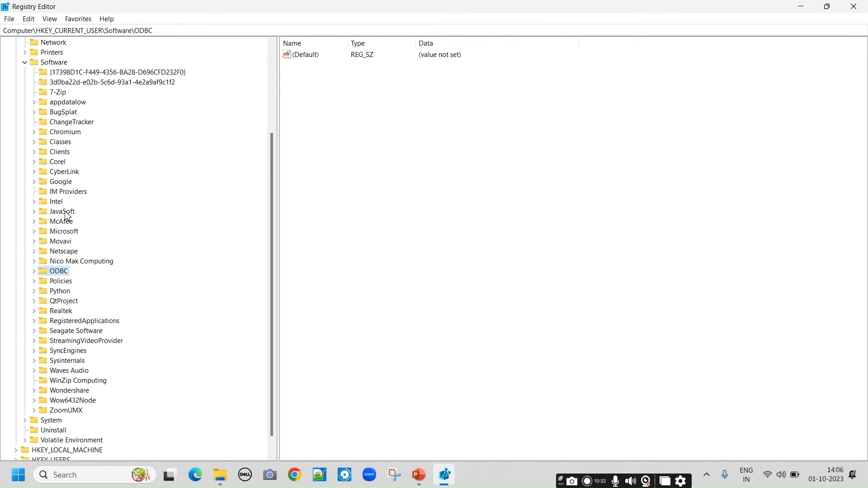
left_click(34, 272)
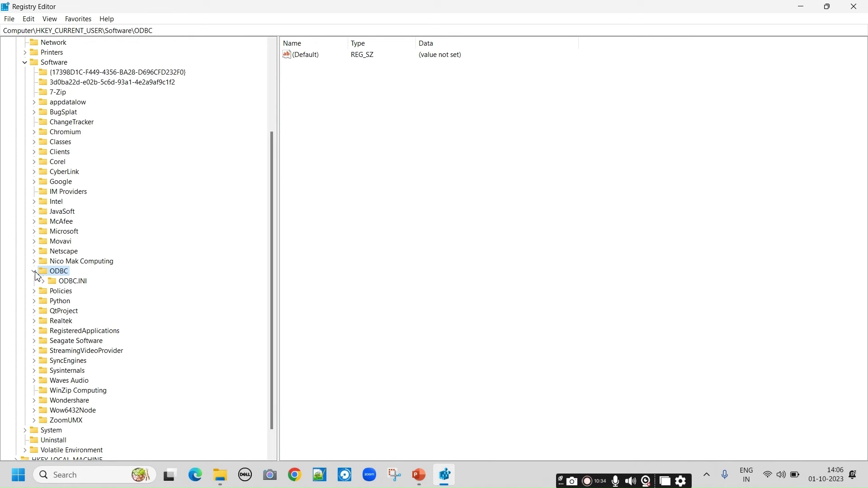
left_click(34, 271)
scroll(72, 283, "down", 1)
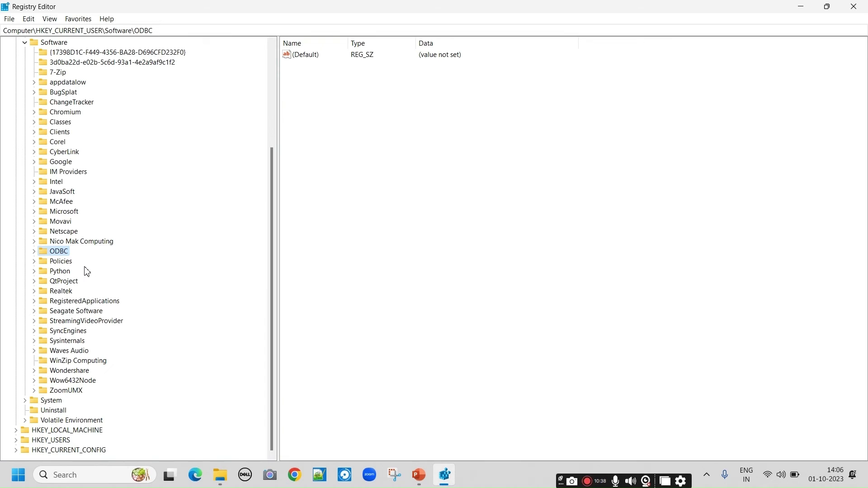
scroll(86, 262, "up", 5)
left_click(25, 182)
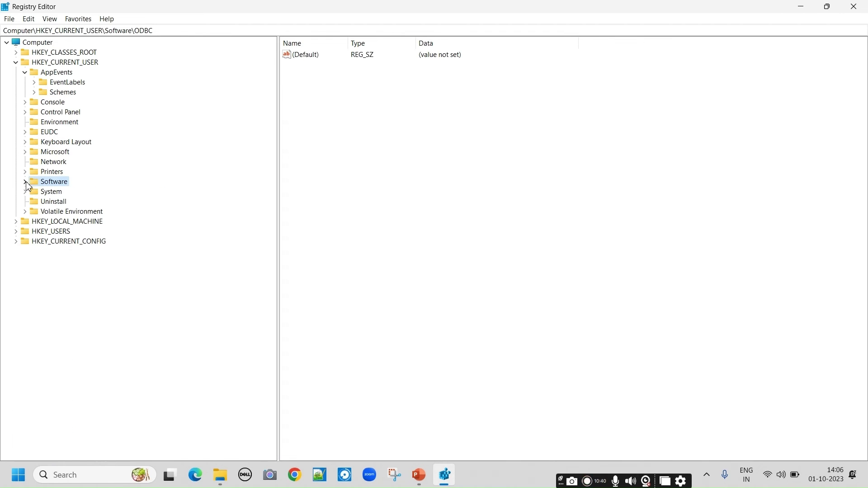
Check CurrentControlSet and GameConfigStore under HKEY_CURRENT_USER\System for leftover Informatica or Oracle entries, then collapse HKEY_CURRENT_USER.
left_click(25, 192)
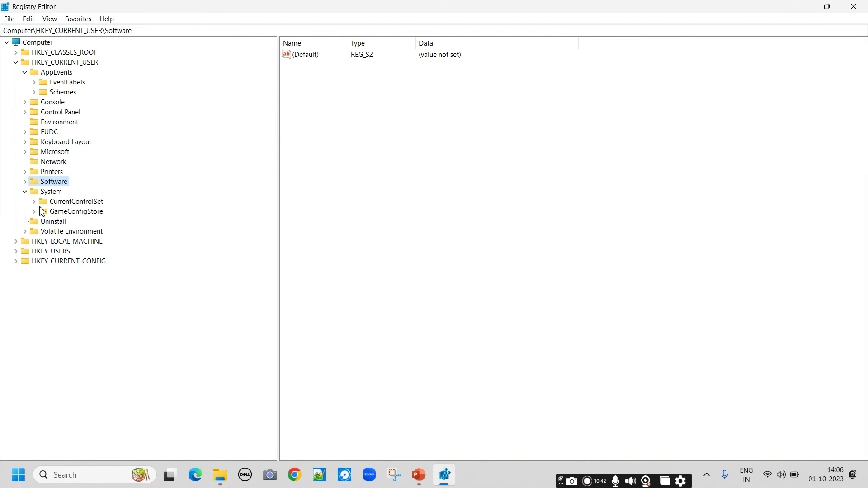
left_click(36, 203)
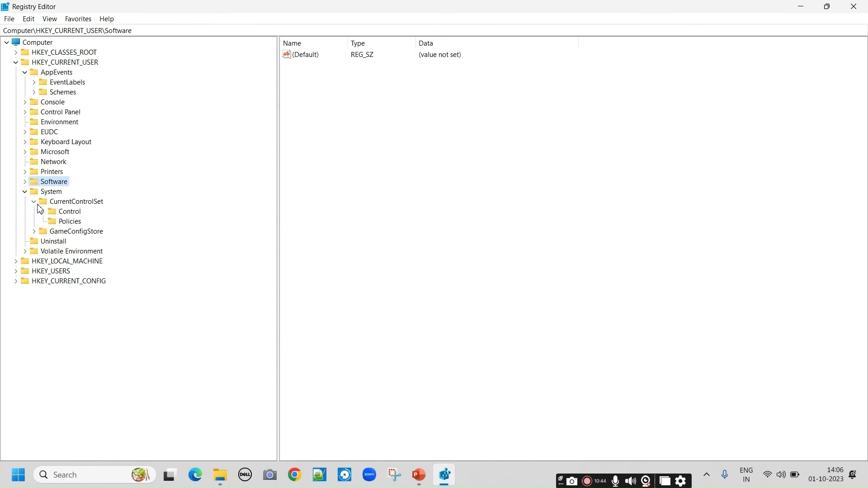
left_click(34, 232)
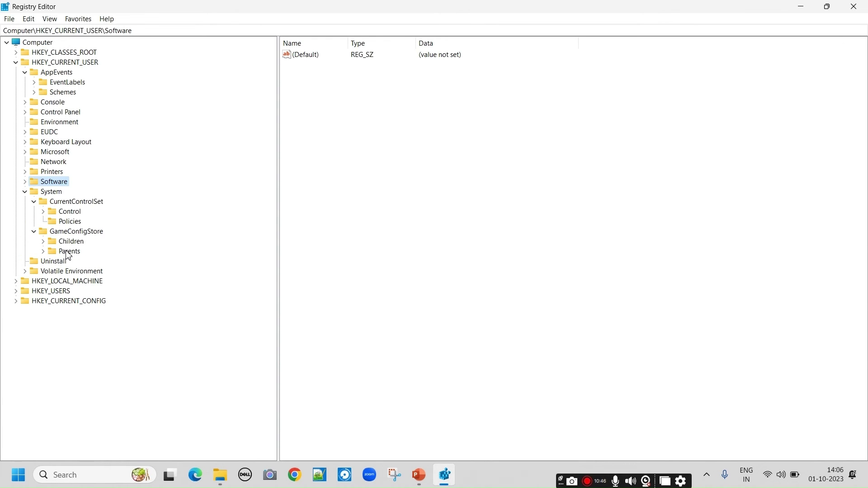
left_click(43, 212)
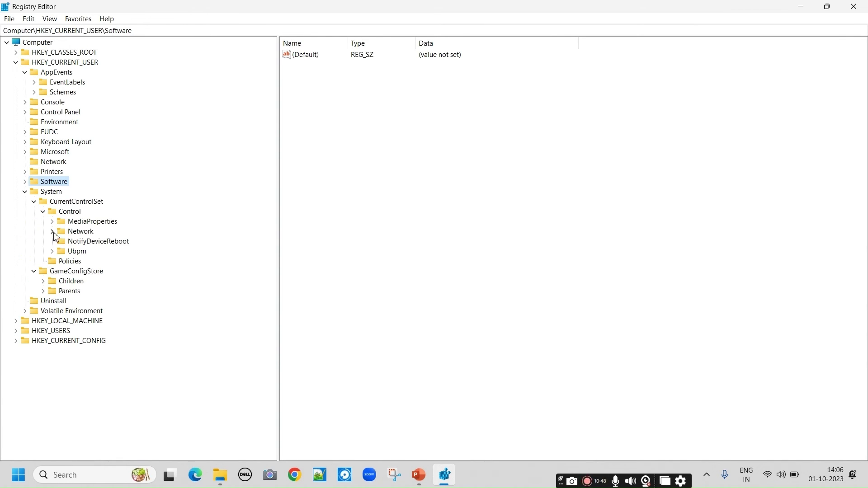
left_click(34, 202)
left_click(25, 192)
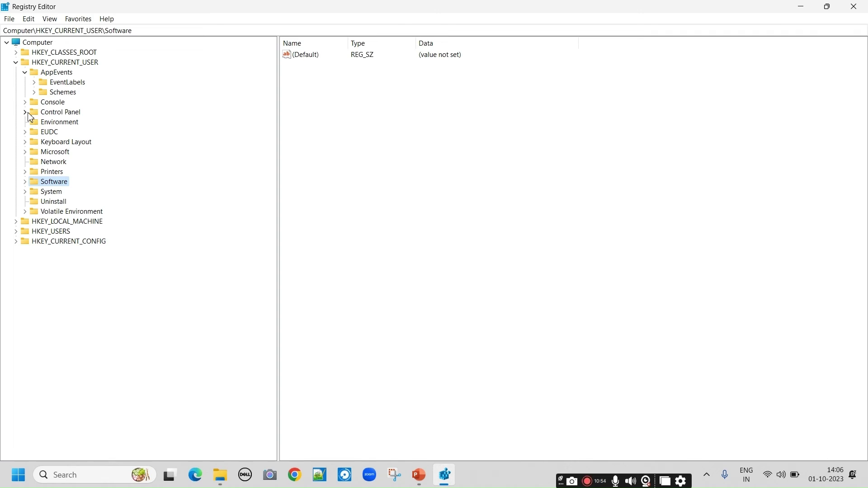
left_click(15, 63)
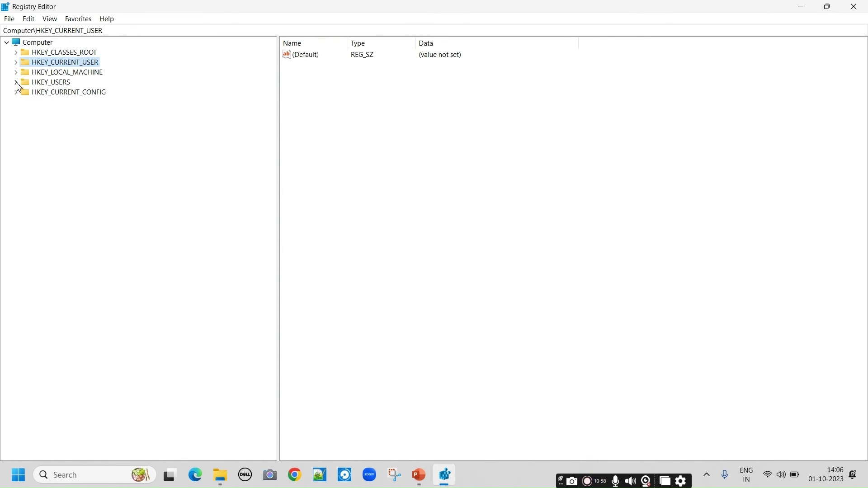
Check HKEY_USERS and the Software and System branches of HKEY_CURRENT_CONFIG for leftover Informatica or Oracle keys, collapsing both hives again.
left_click(15, 83)
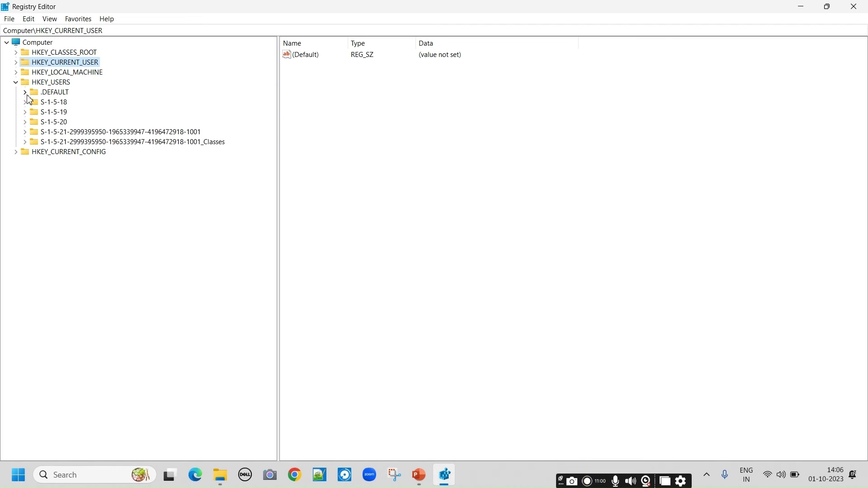
left_click(15, 83)
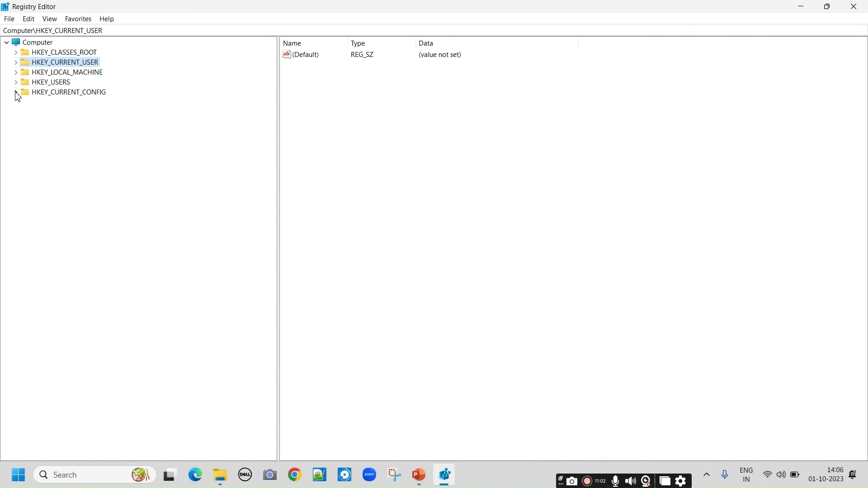
left_click(15, 93)
left_click(25, 102)
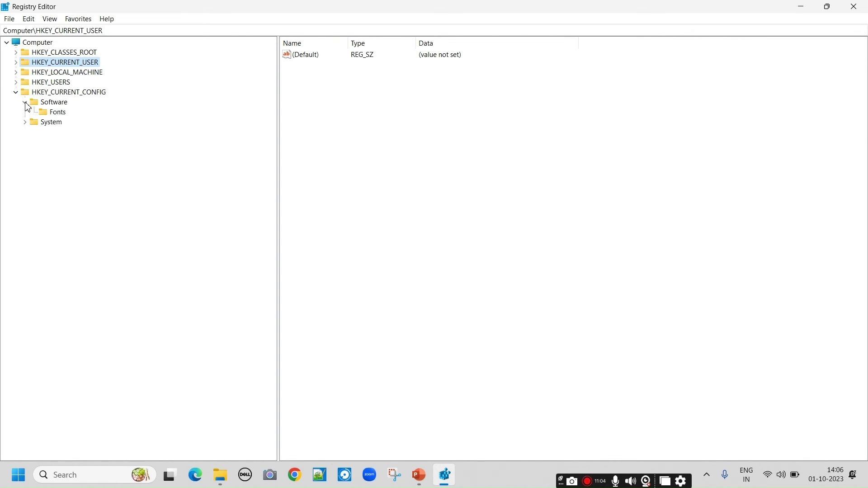
left_click(26, 122)
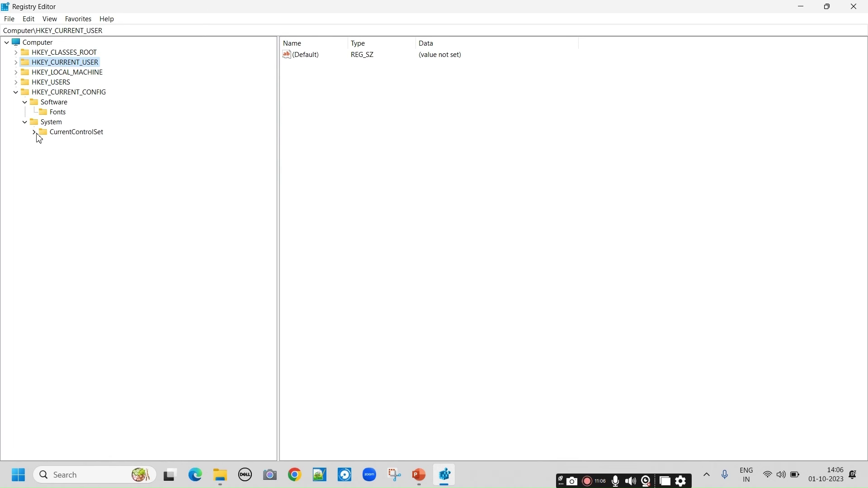
left_click(33, 133)
left_click(43, 142)
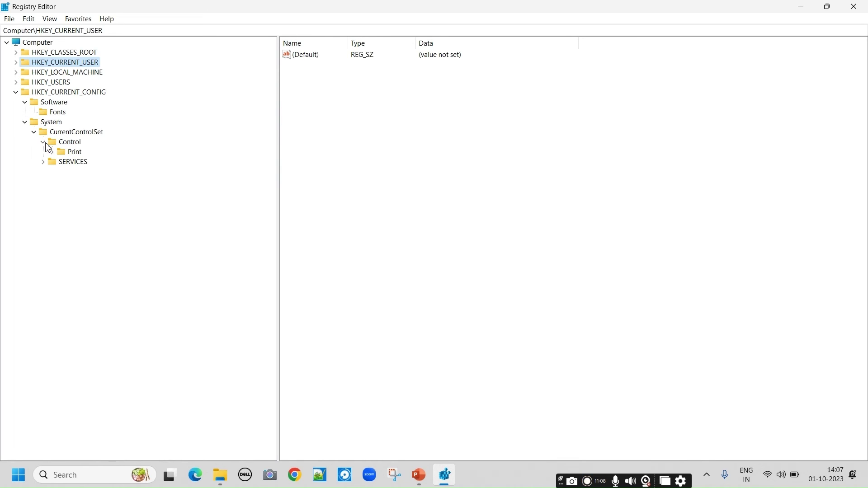
left_click(43, 161)
left_click(25, 123)
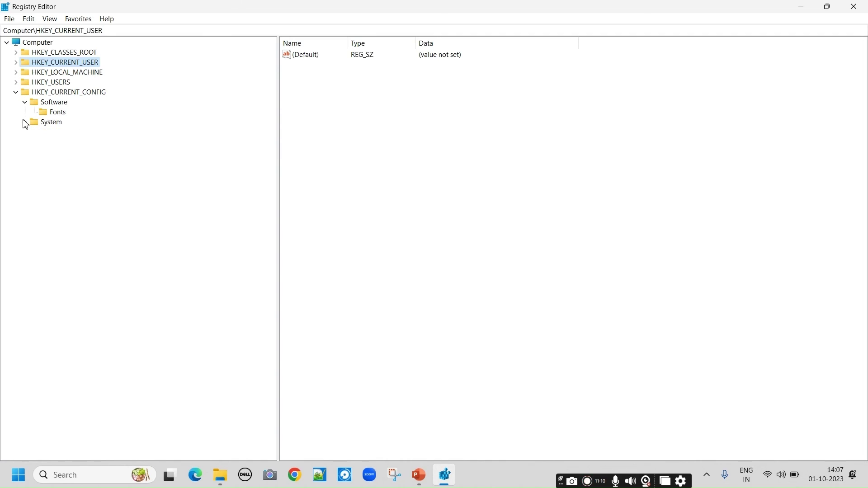
left_click(15, 92)
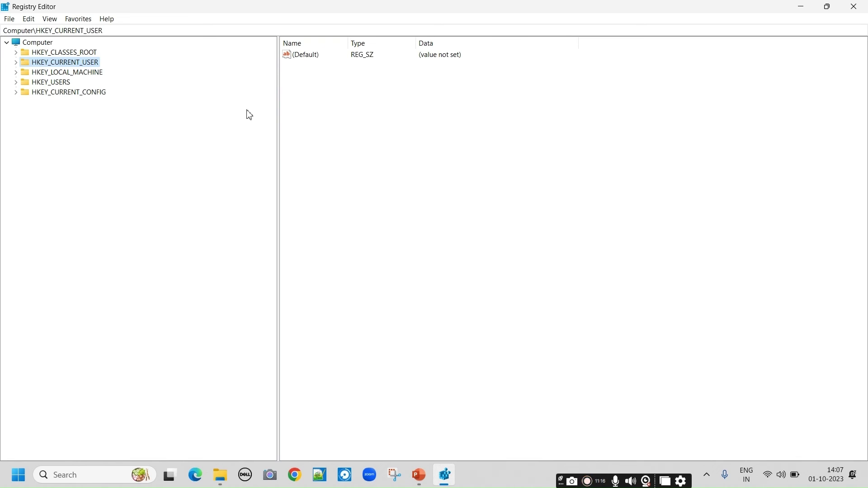
Recheck the Software key under HKEY_LOCAL_MACHINE\SYSTEM for leftover Informatica or Oracle entries, then collapse it.
left_click(16, 72)
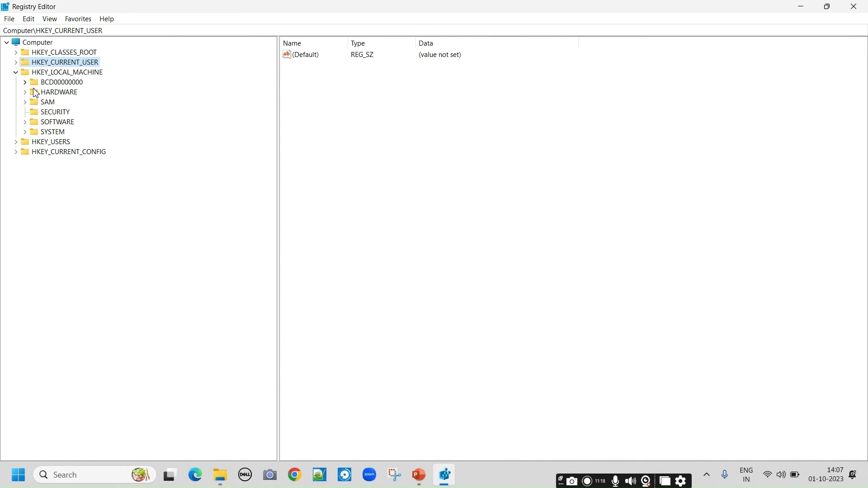
left_click(25, 132)
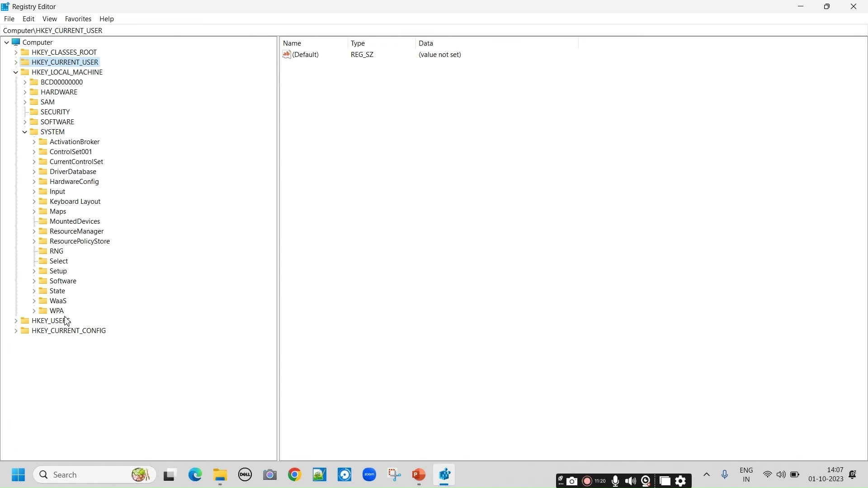
left_click(34, 282)
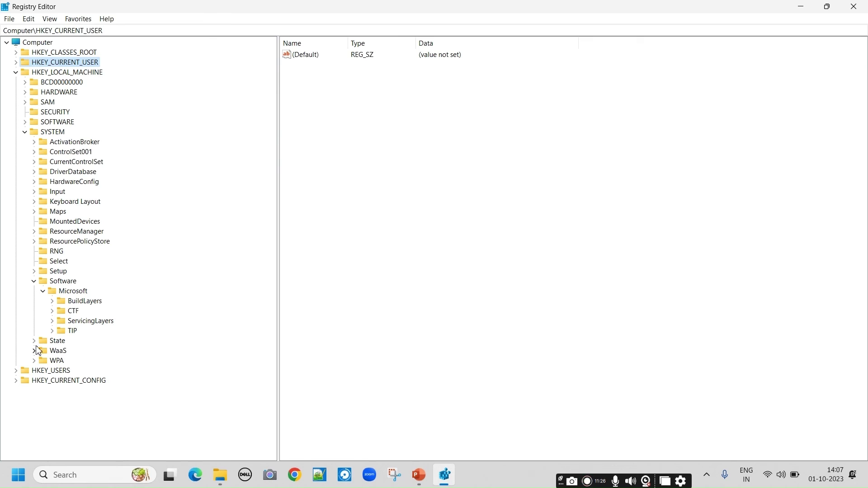
left_click(35, 282)
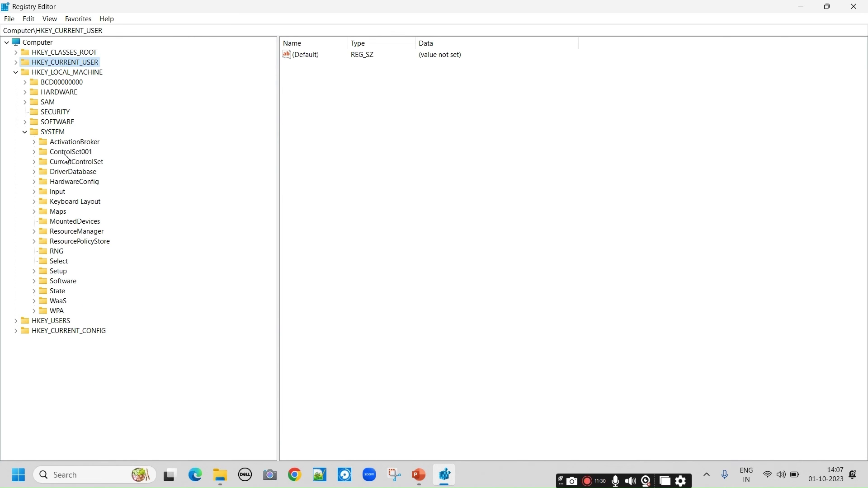
Check the Services keys under HKEY_LOCAL_MACHINE\SYSTEM\ControlSet001 for leftover Informatica entries around "ind", then collapse ControlSet001.
left_click(34, 152)
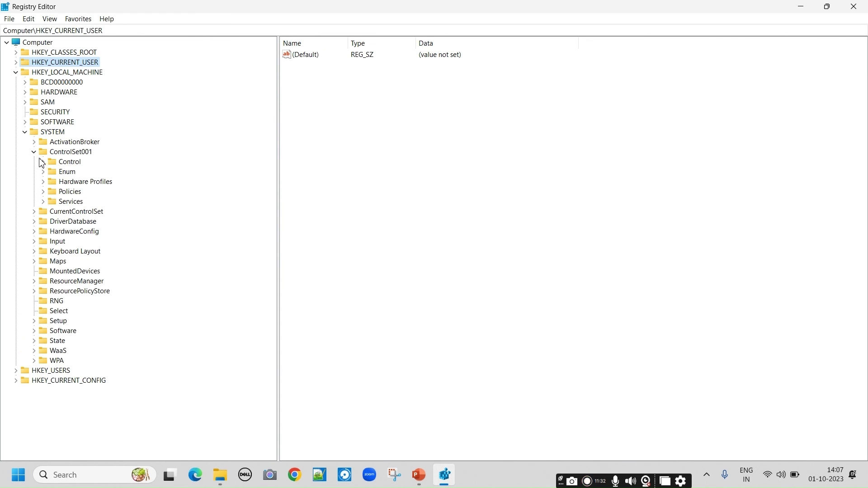
left_click(43, 202)
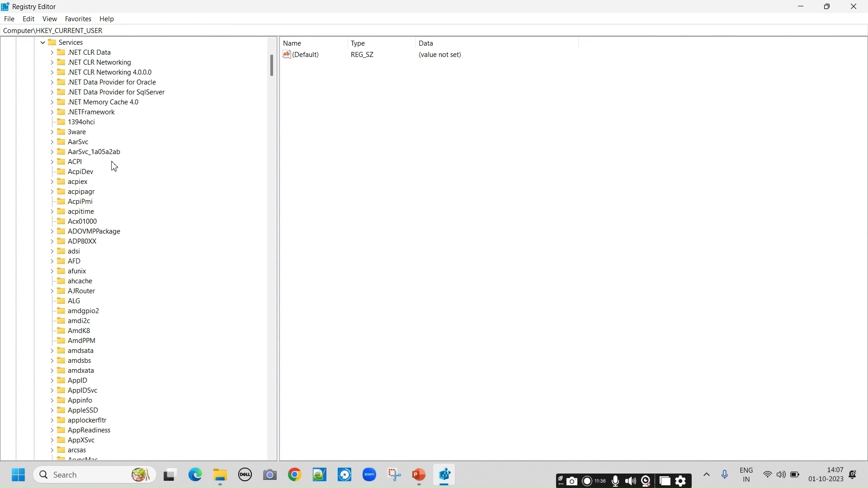
left_click(101, 152)
type("ind")
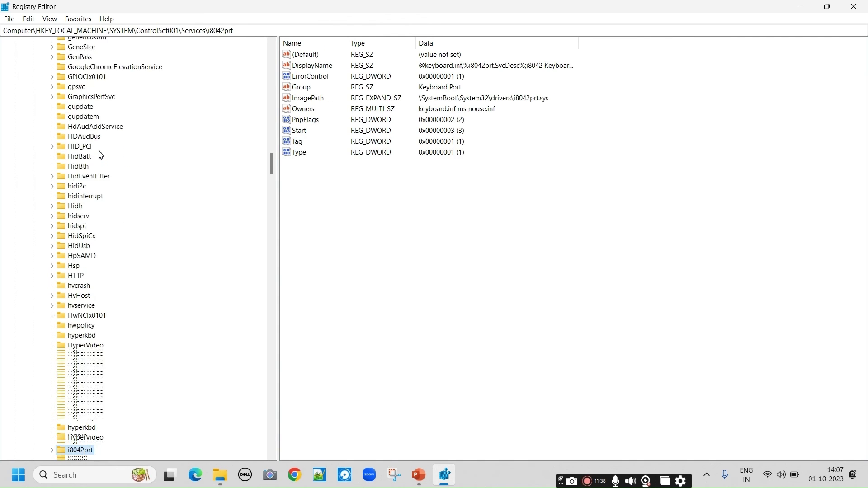
scroll(101, 172, "down", 3)
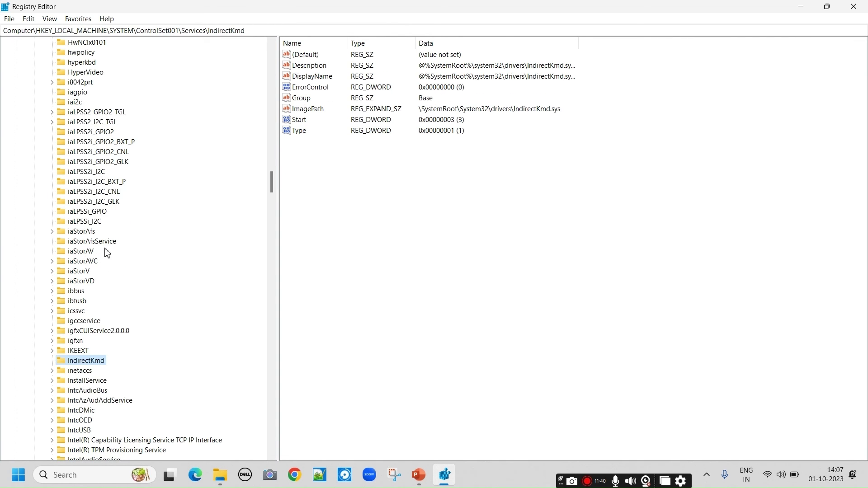
scroll(108, 253, "down", 5)
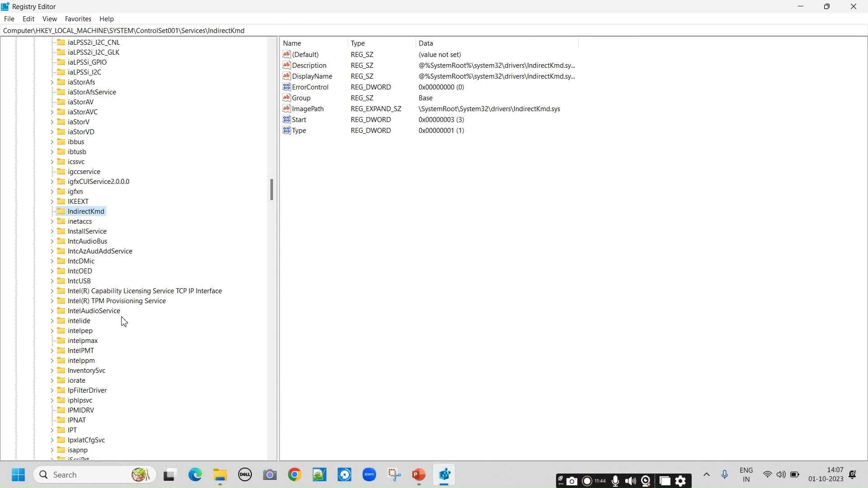
key("Down")
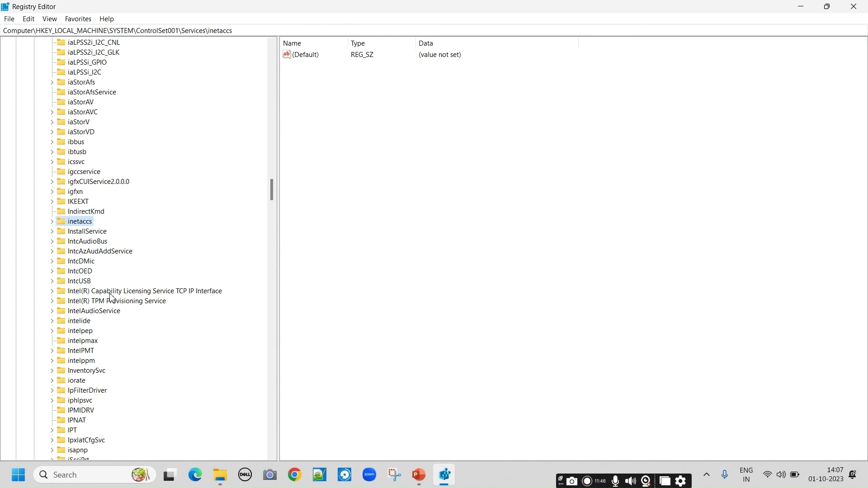
scroll(68, 191, "up", 20)
scroll(67, 191, "up", 20)
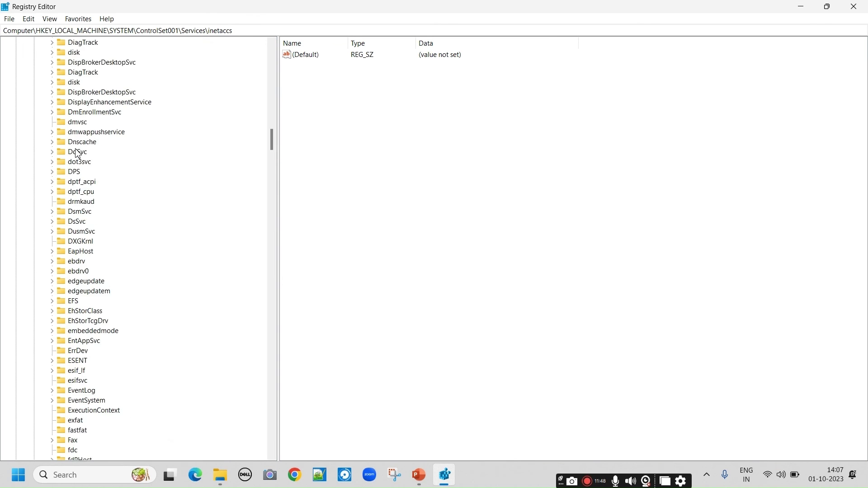
scroll(107, 121, "up", 20)
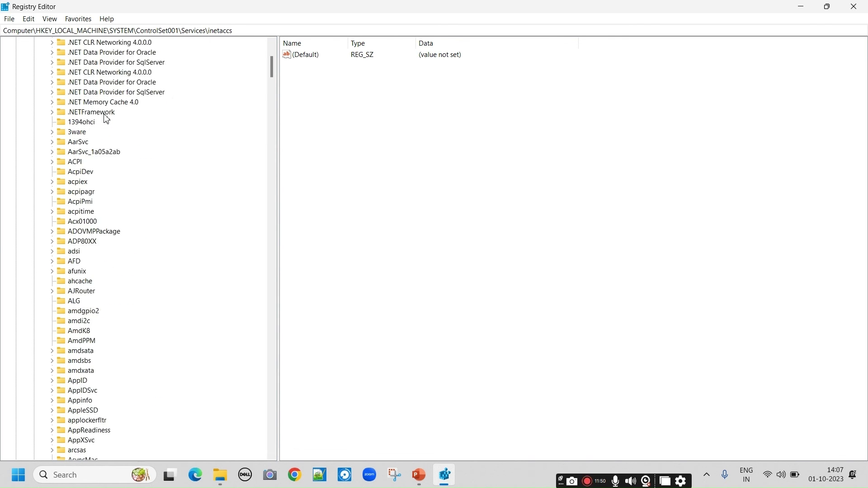
left_click(43, 194)
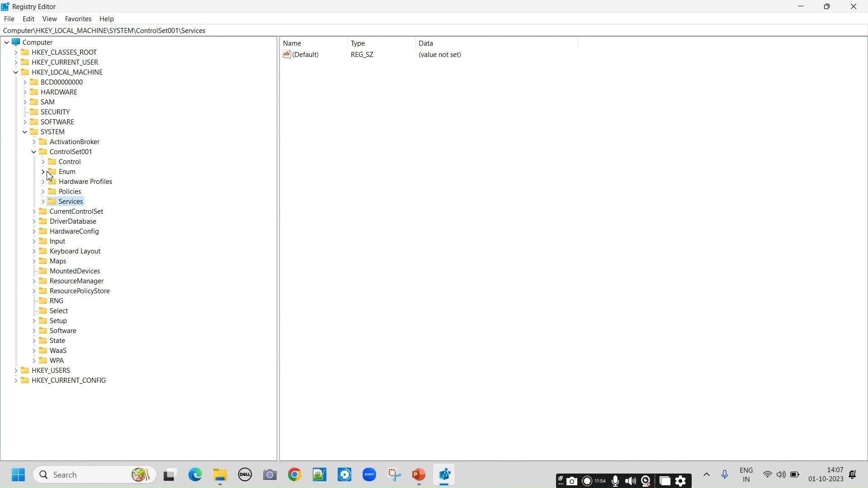
left_click(34, 152)
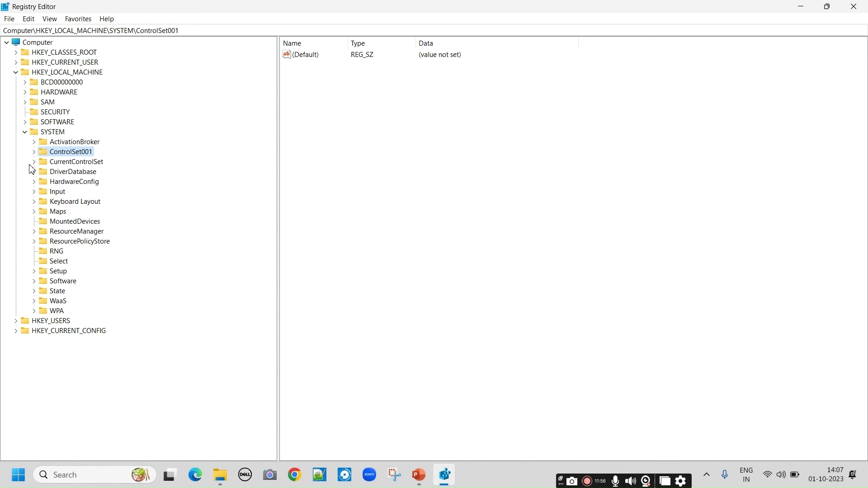
Check the Services keys under HKEY_LOCAL_MACHINE\SYSTEM\CurrentControlSet for leftover Informatica entries starting with "in", then collapse CurrentControlSet.
left_click(34, 162)
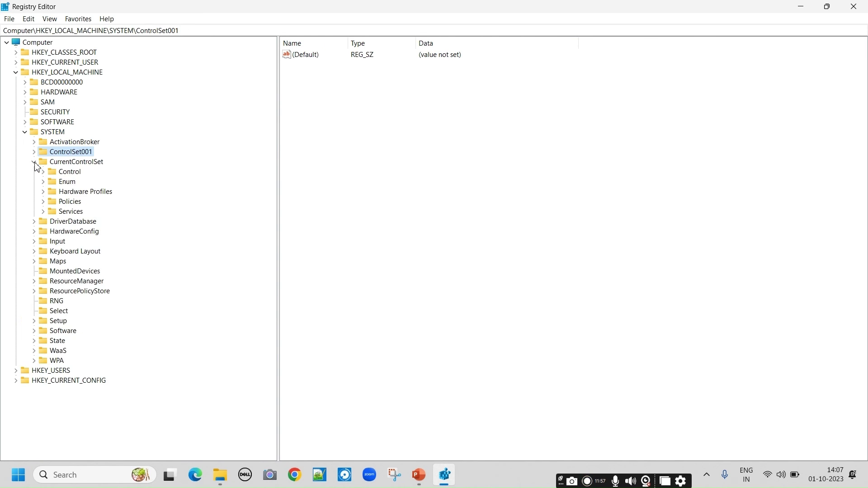
left_click(42, 212)
left_click(86, 154)
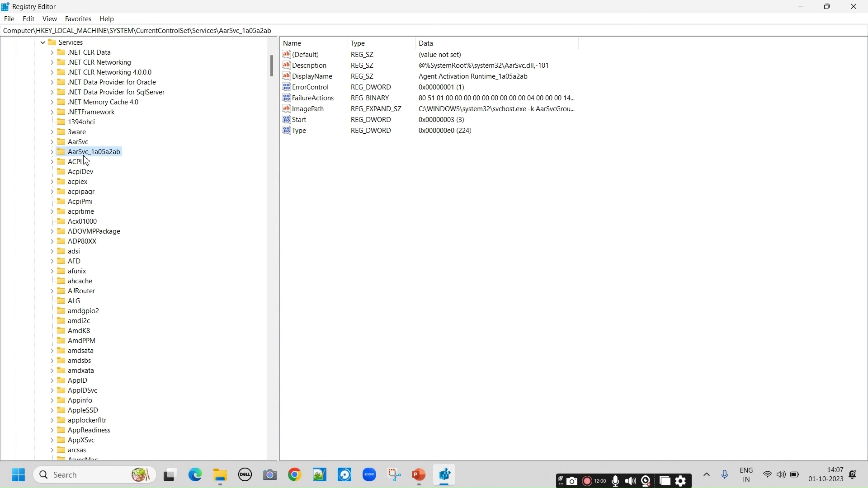
type("in")
scroll(86, 162, "down", 5)
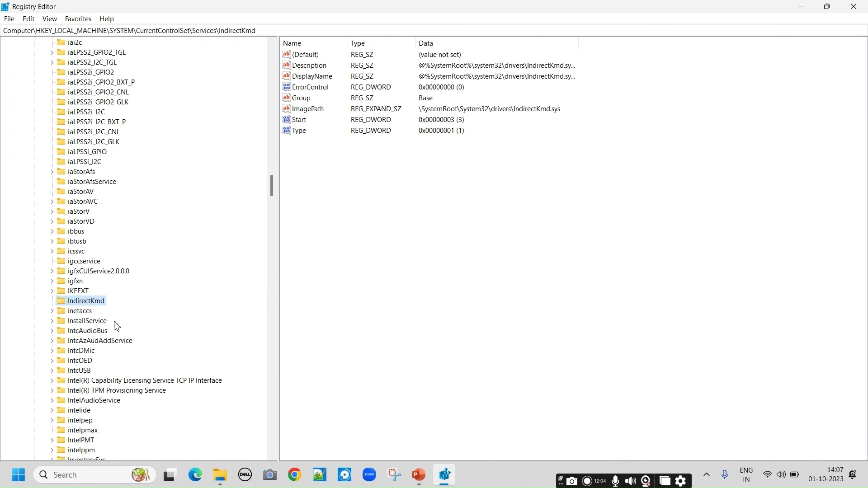
left_click_drag(272, 186, 234, 44)
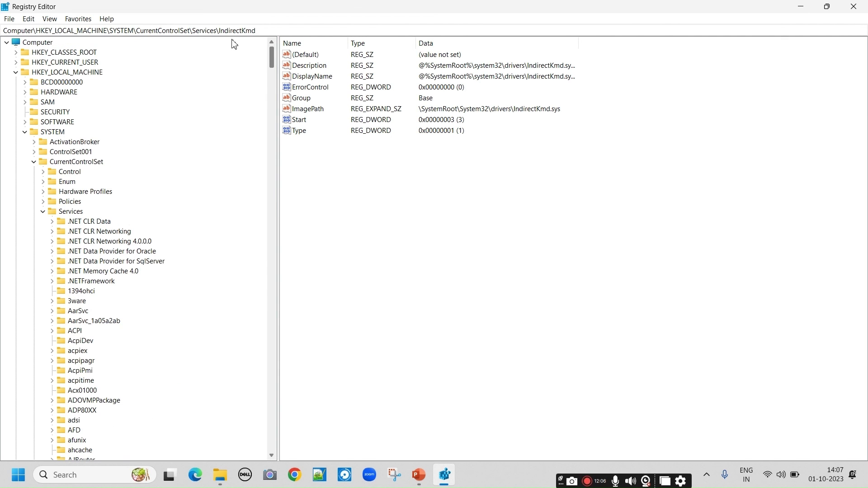
left_click(41, 212)
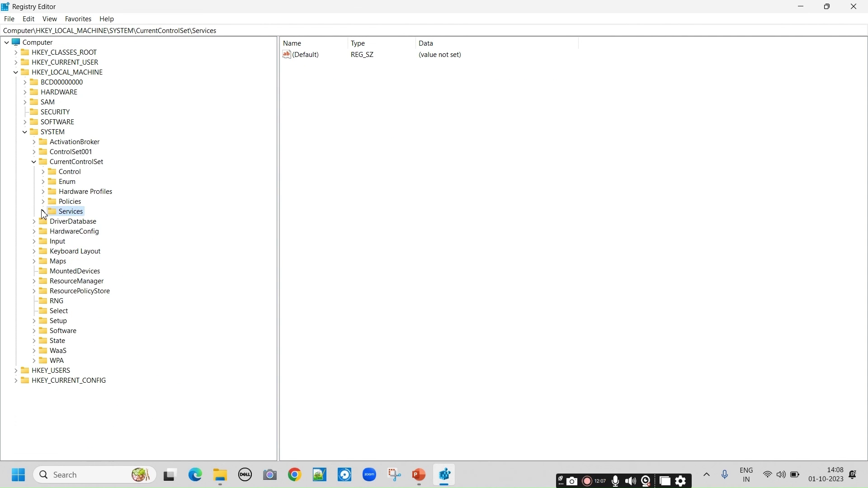
left_click(34, 163)
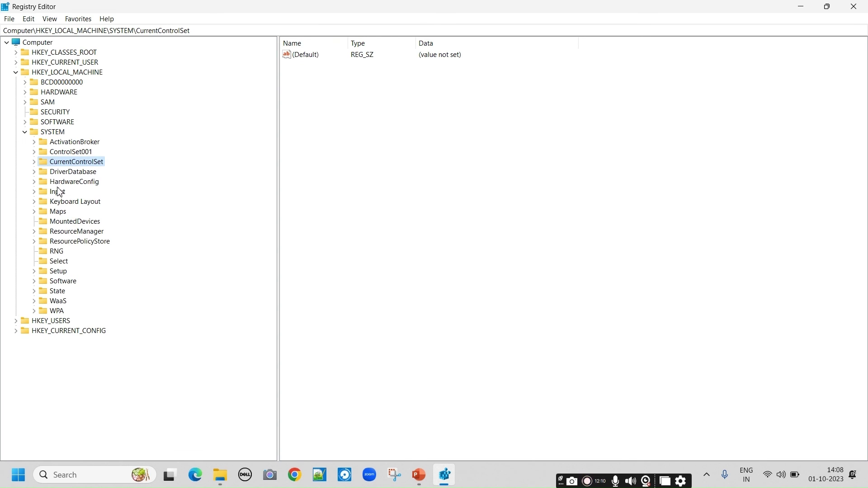
Collapse the SYSTEM and HKEY_LOCAL_MACHINE branches and close the Registry Editor.
left_click(24, 133)
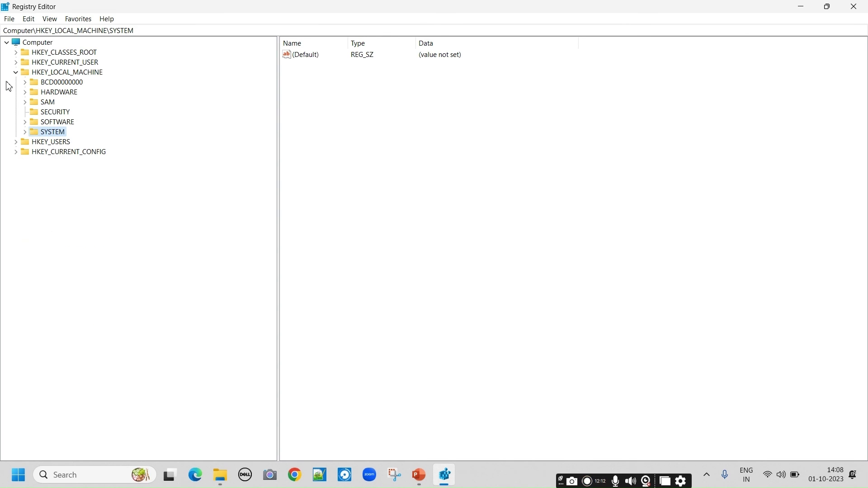
left_click(17, 72)
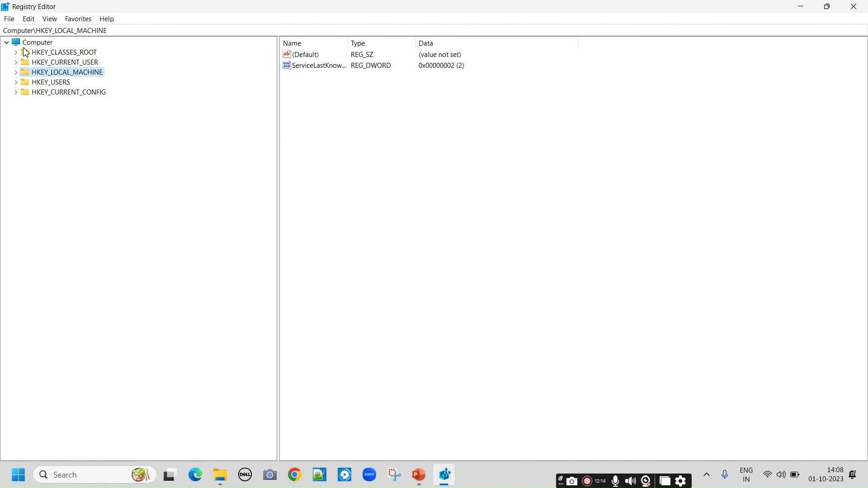
left_click(855, 7)
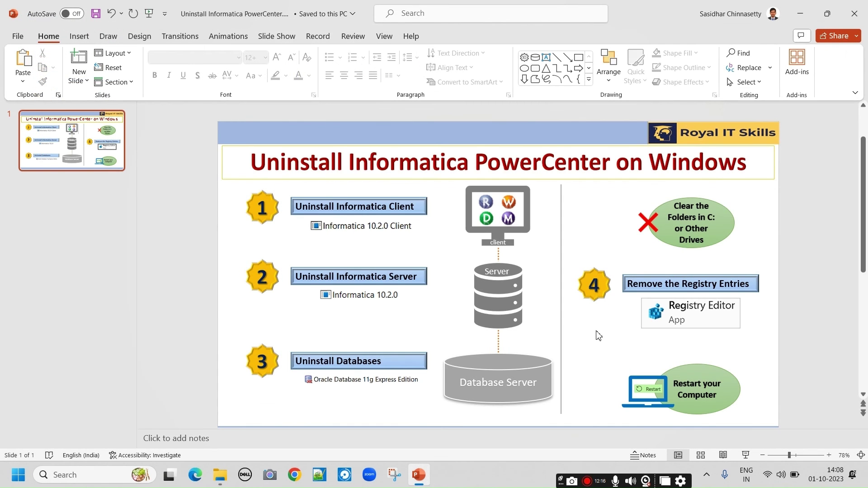